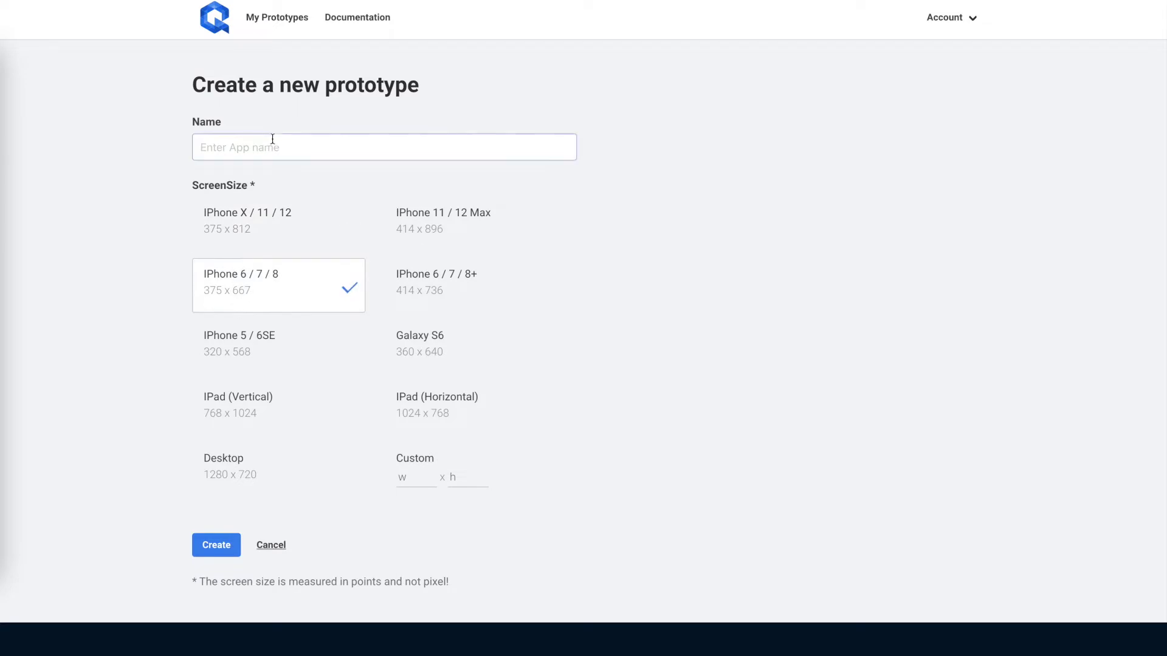
Create an iPhone 6/7/8 prototype named 'Script Demo' and open its editor menu.
click(266, 145)
text(Scri)
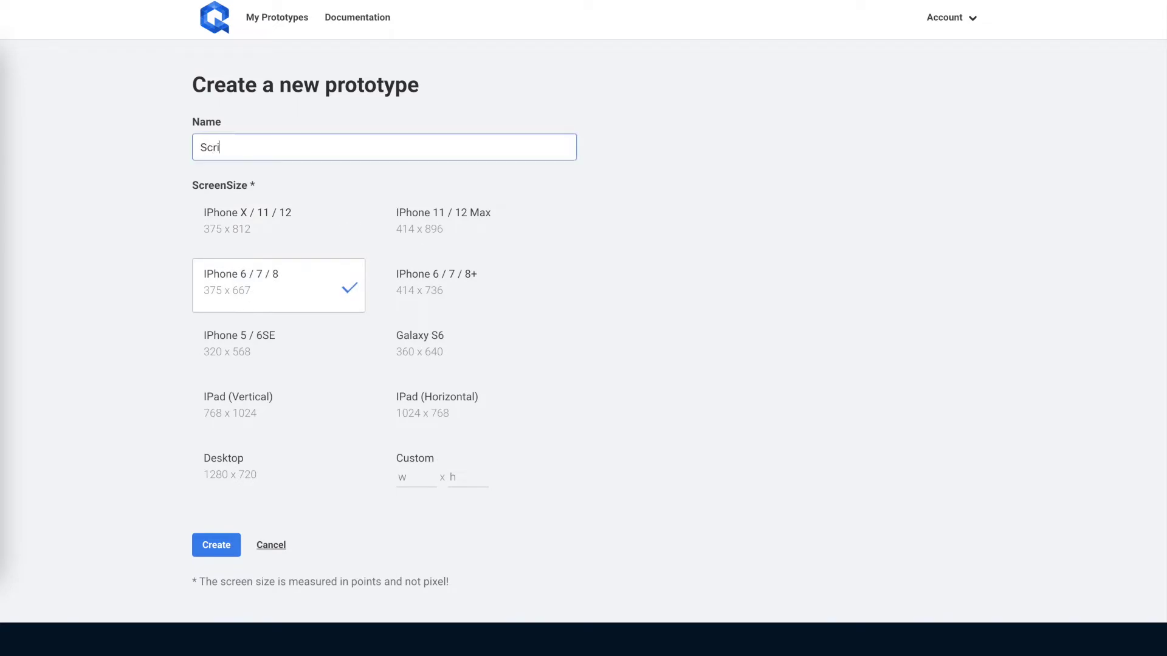
text(pt Demo)
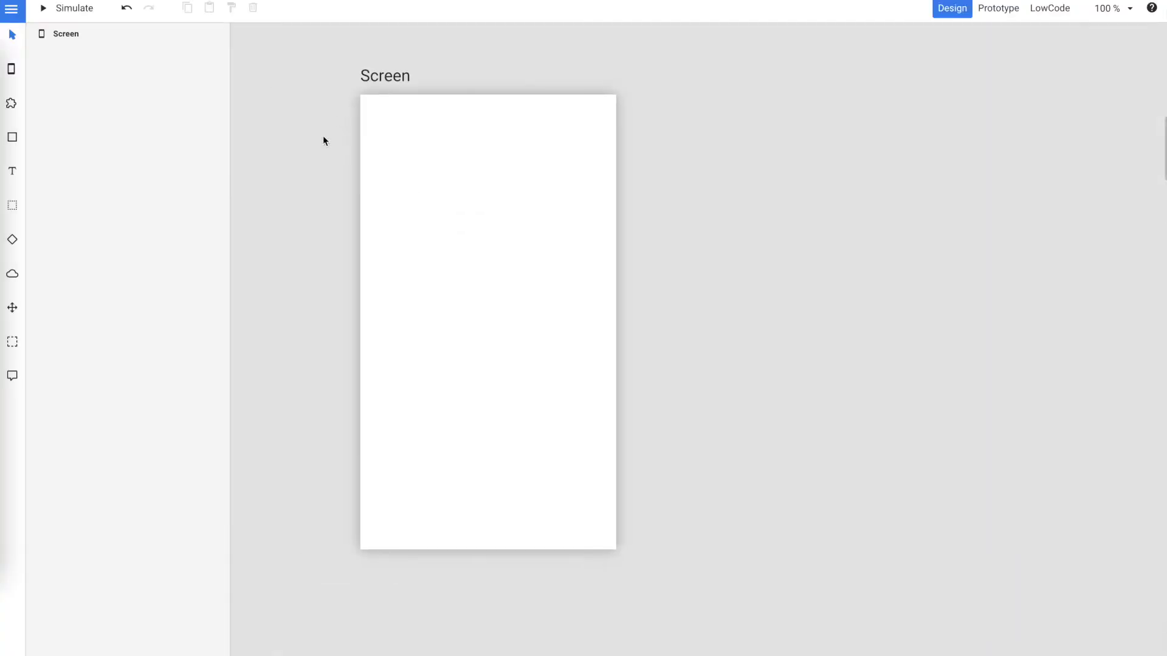
click(11, 9)
Enable Beta Features in the editor settings and save.
click(73, 57)
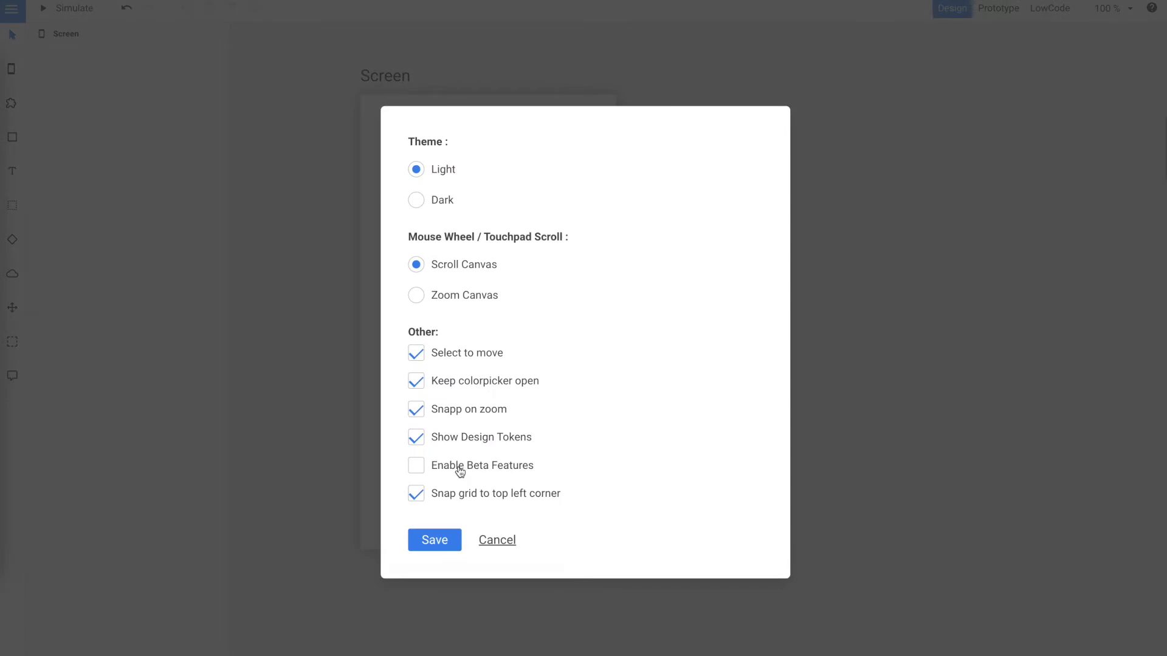
click(460, 472)
click(443, 539)
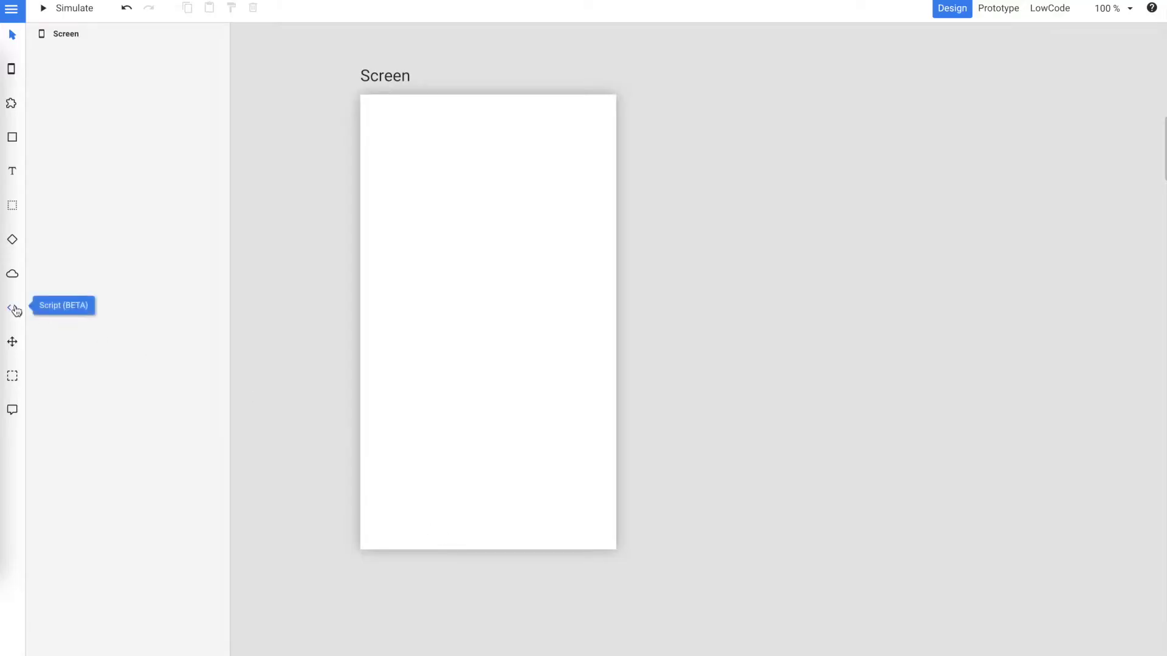
Place a Script widget beside the screen and check its empty code editor.
drag(15, 310, 688, 241)
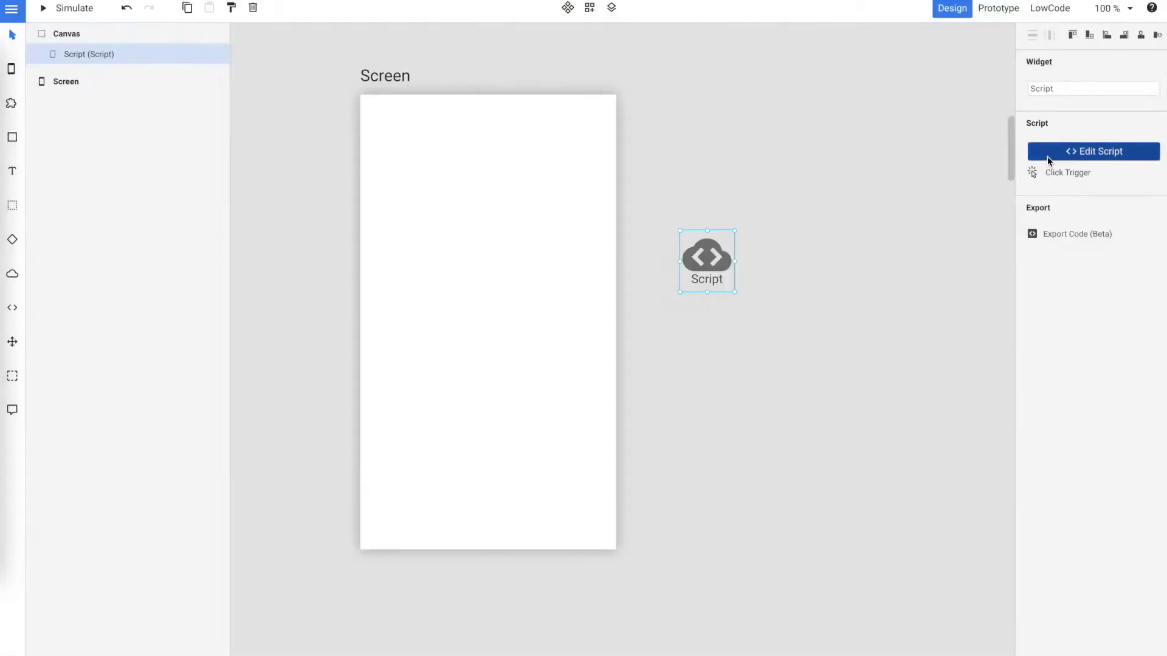
click(1048, 157)
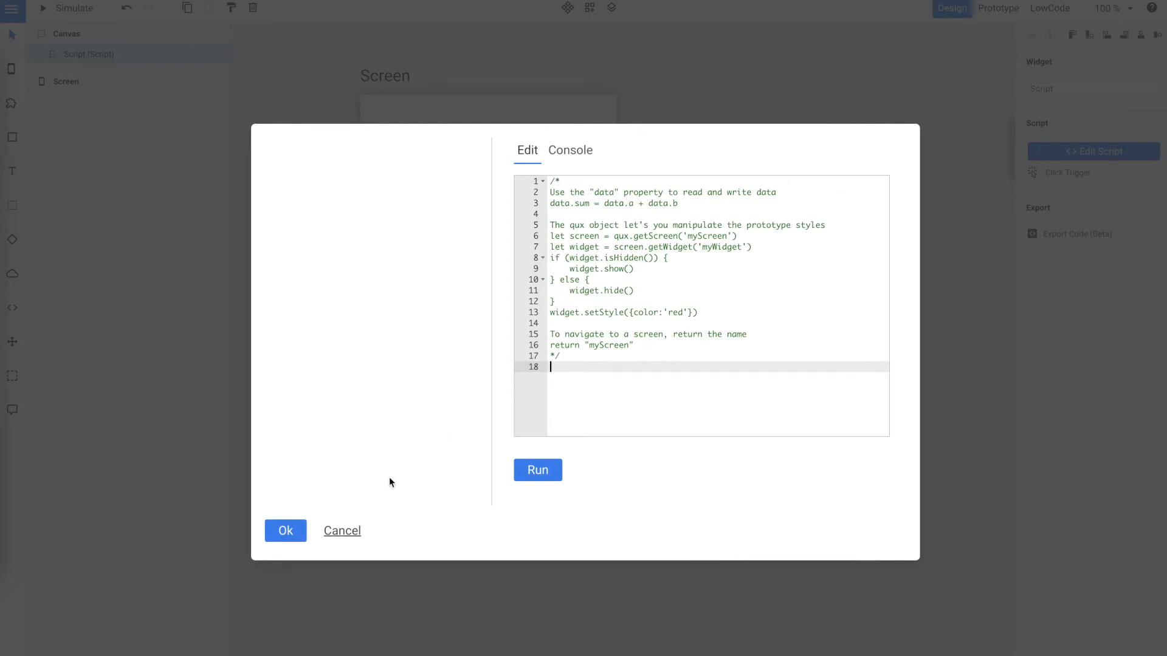
click(344, 531)
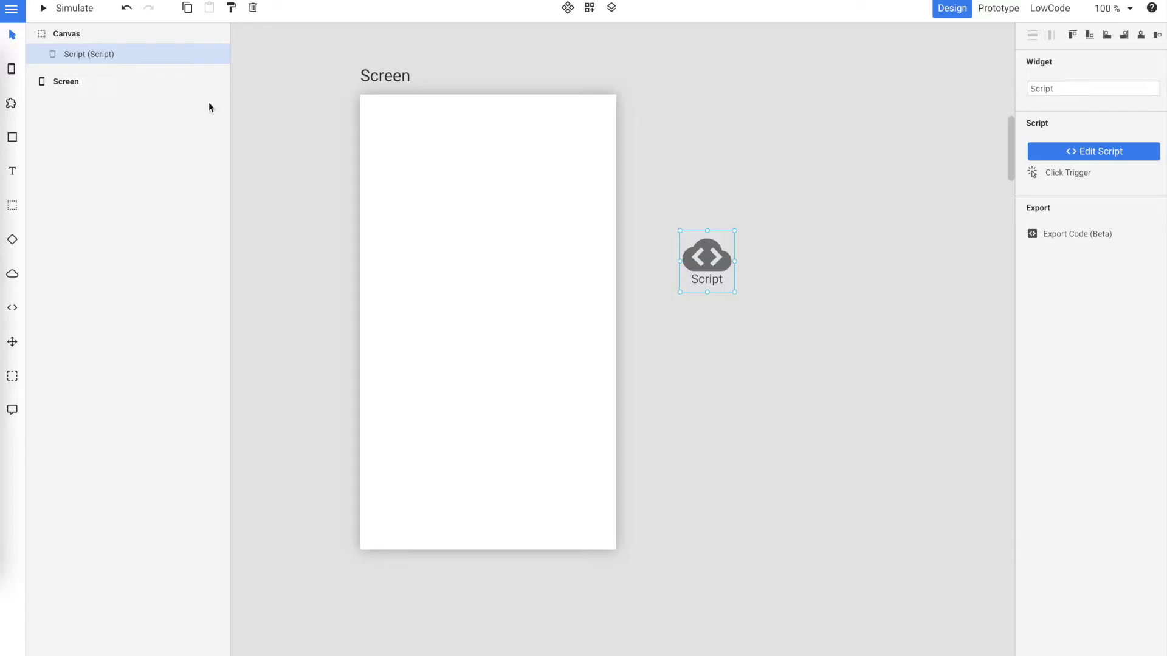
click(476, 65)
Add a full-width text box at the top of the screen and a copy below it.
drag(460, 133, 425, 131)
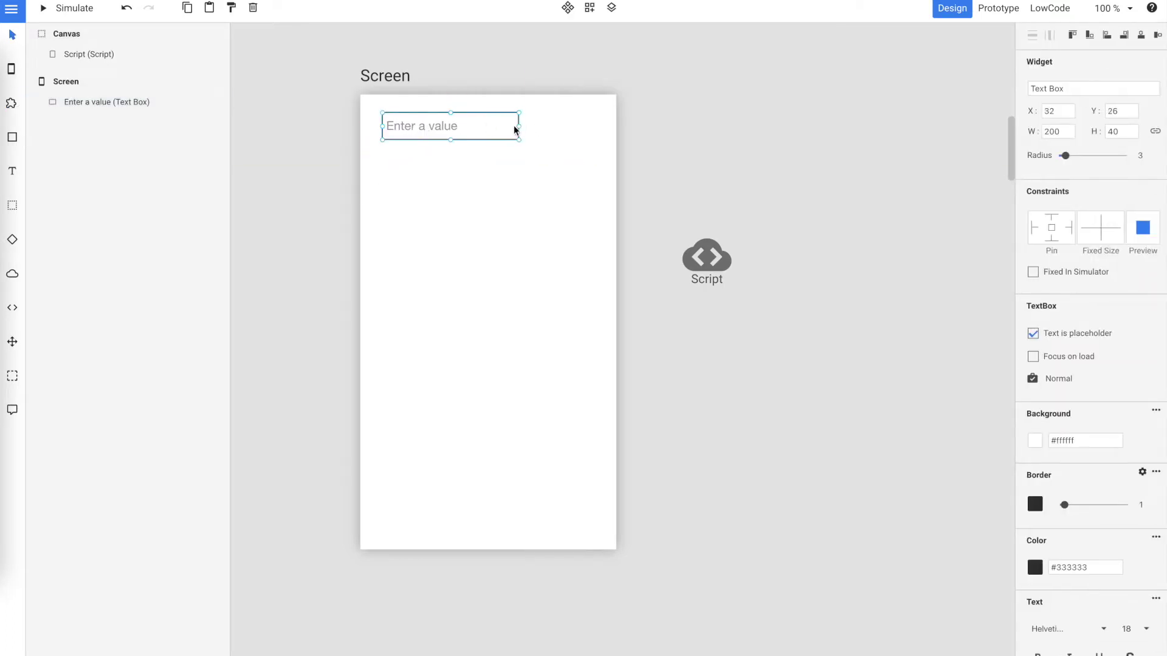
drag(514, 129, 594, 129)
key(ctrl+c)
key(ctrl+v)
drag(535, 204, 424, 179)
Set the two text boxes' placeholders to 'Value A' and 'Value B'.
click(443, 133)
double_click(448, 132)
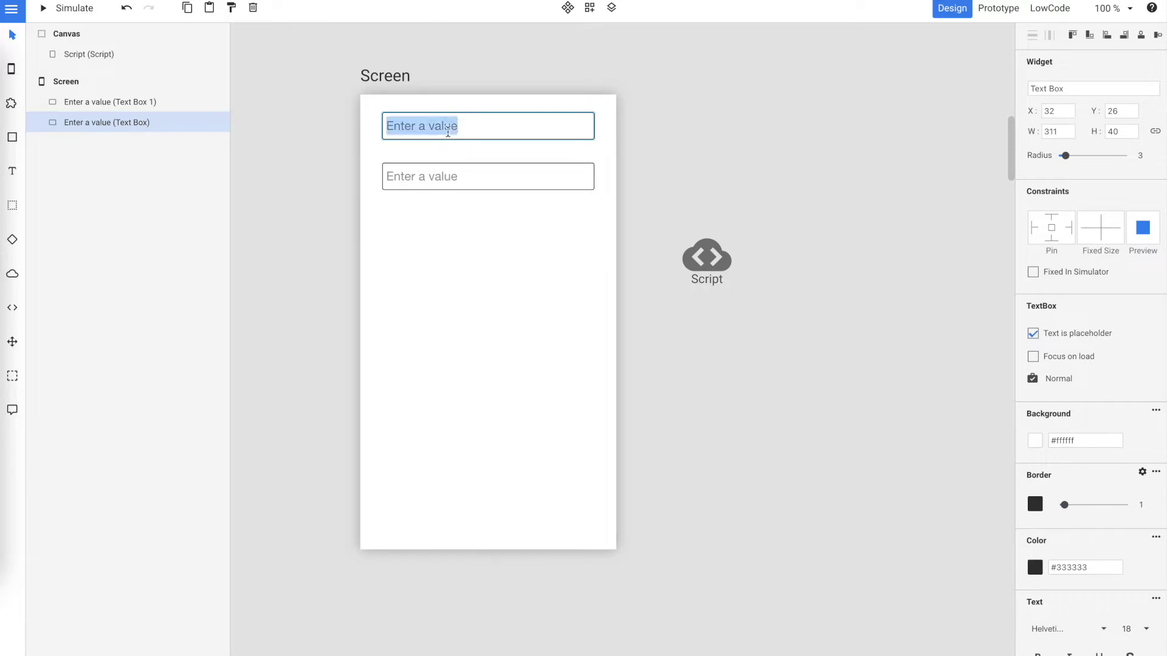
text(Value A)
click(471, 188)
double_click(473, 187)
key(ctrl+a)
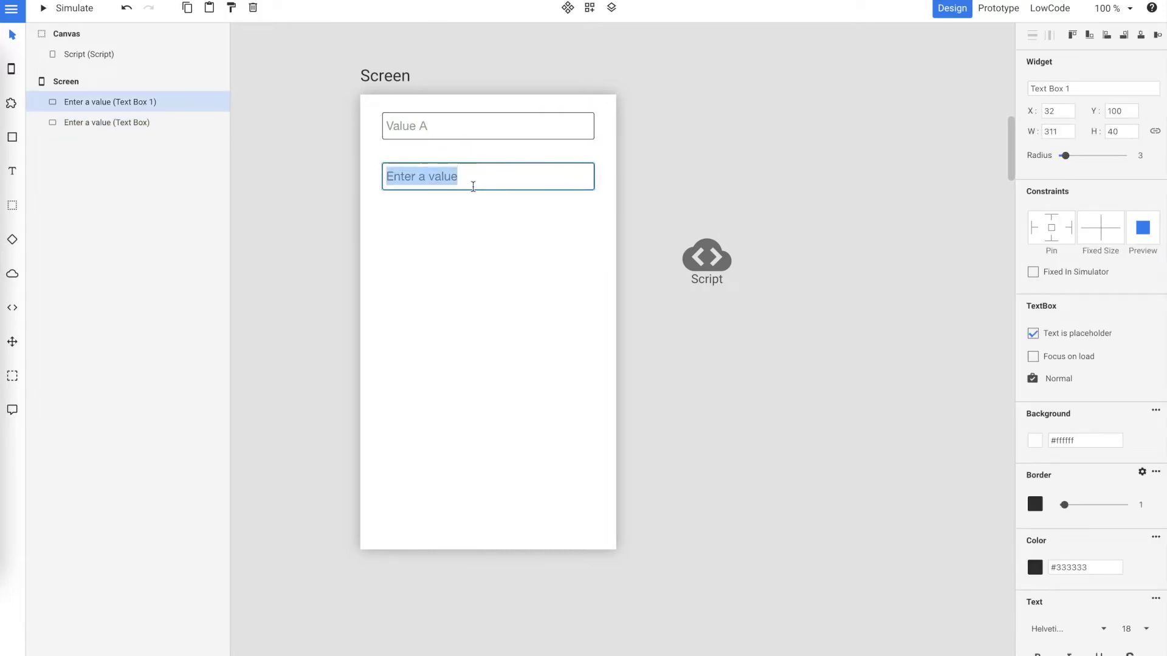
text(Value B)
click(329, 249)
click(329, 249)
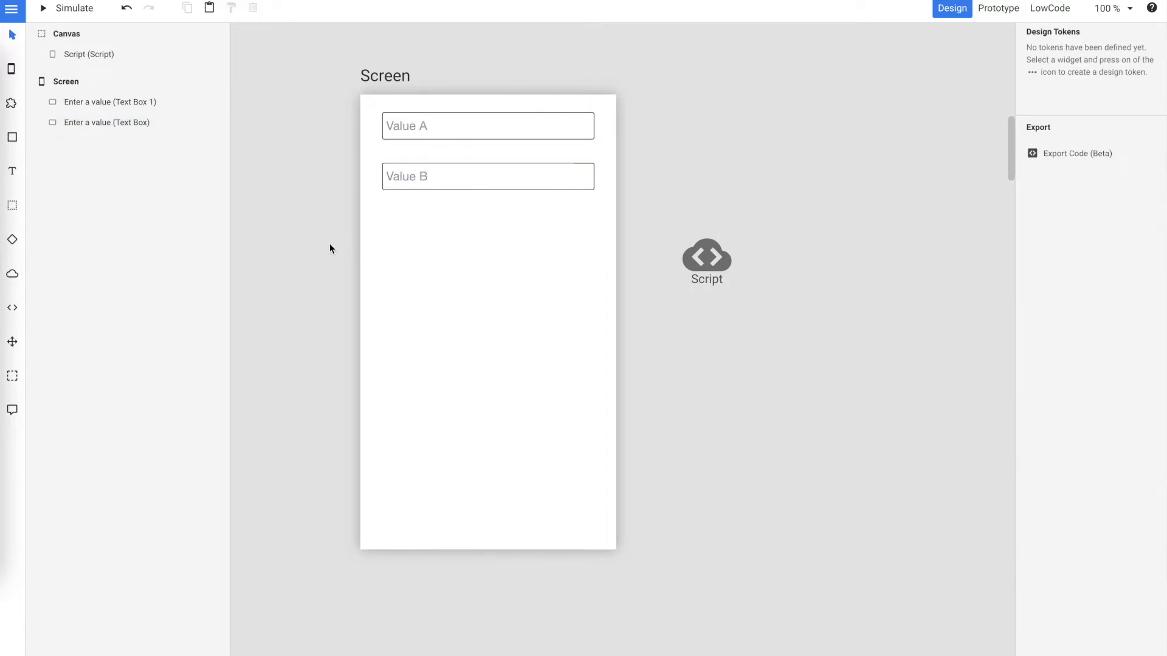
Add a 'Sum' label below the boxes, aligned left, with font size 28.
key(w)
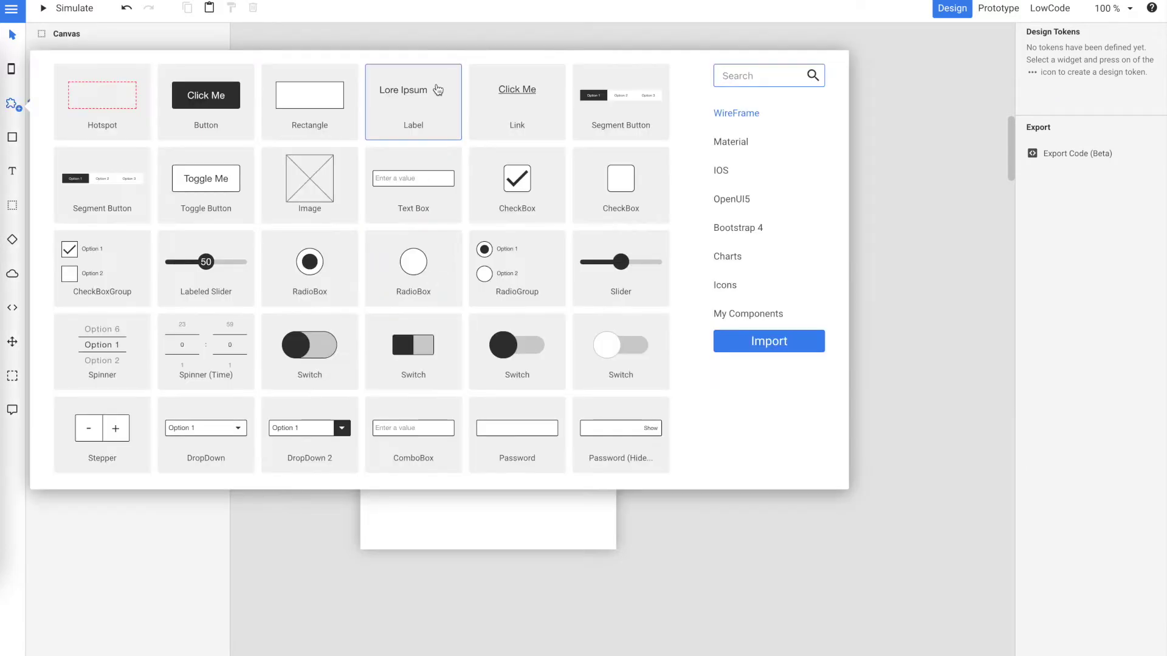
click(435, 88)
click(420, 226)
double_click(419, 225)
text(Sum)
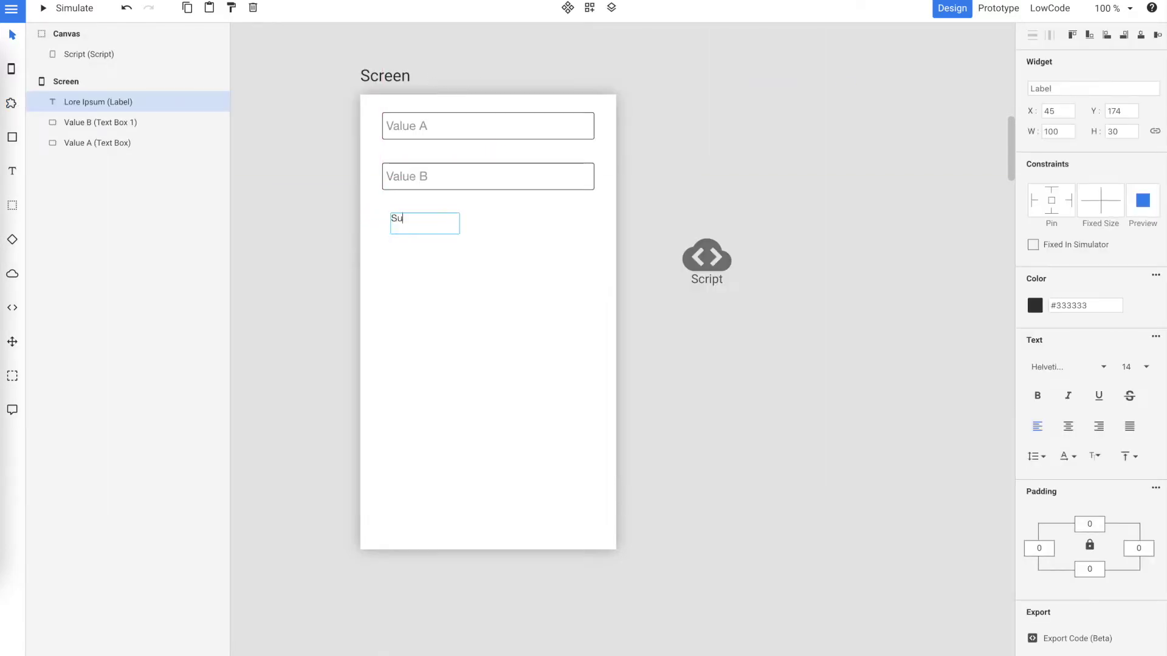
click(341, 240)
drag(425, 225, 419, 226)
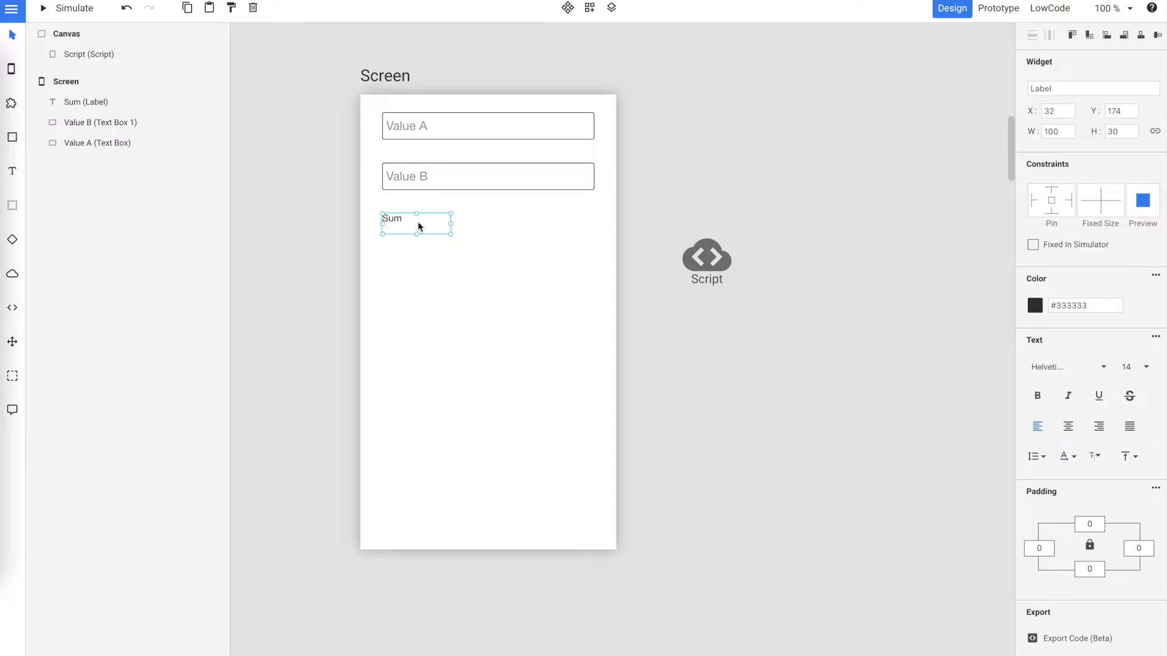
click(1145, 367)
click(1103, 349)
click(478, 131)
Bind the Value A text box to a new data variable 'a'.
click(996, 8)
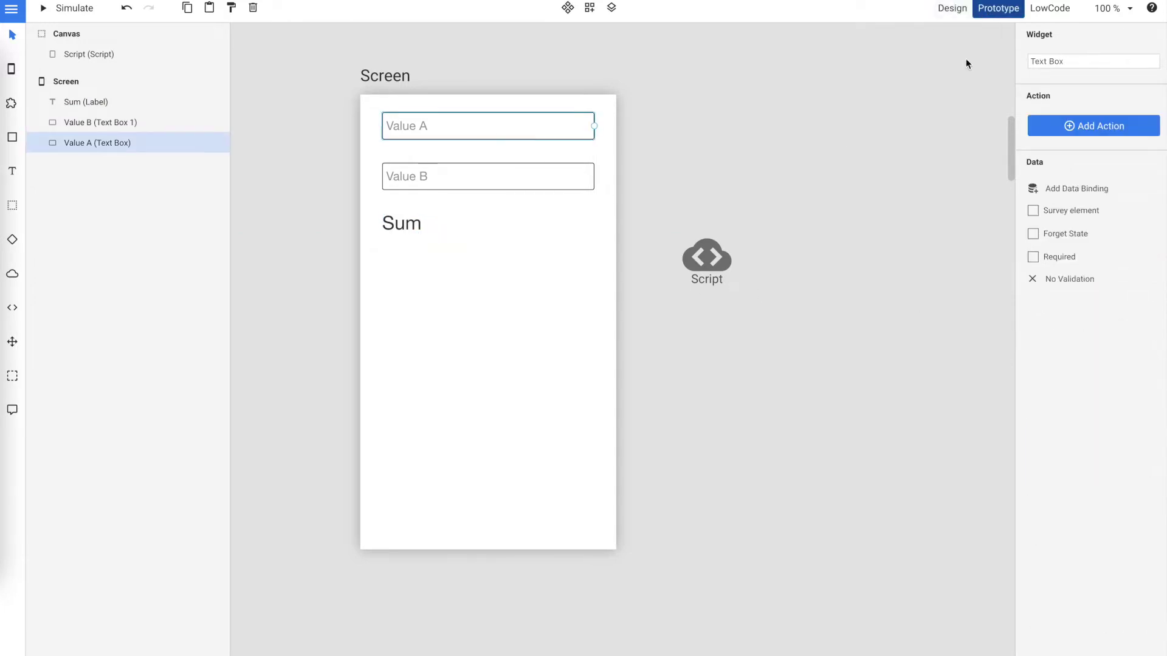
click(1051, 192)
text(a)
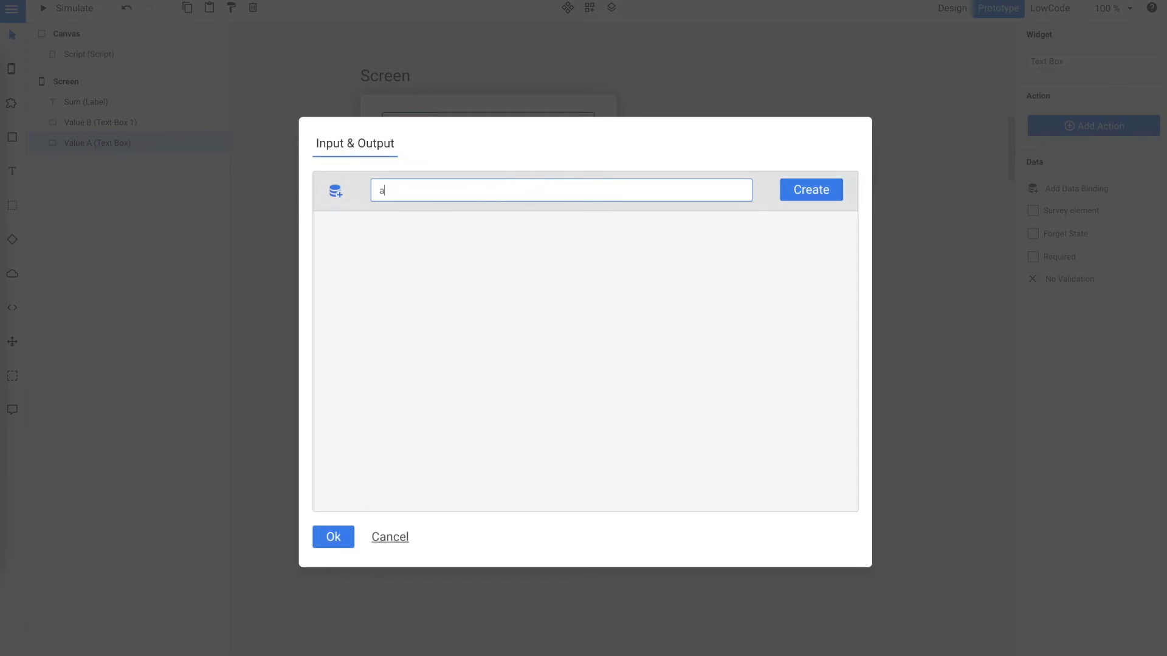
click(811, 191)
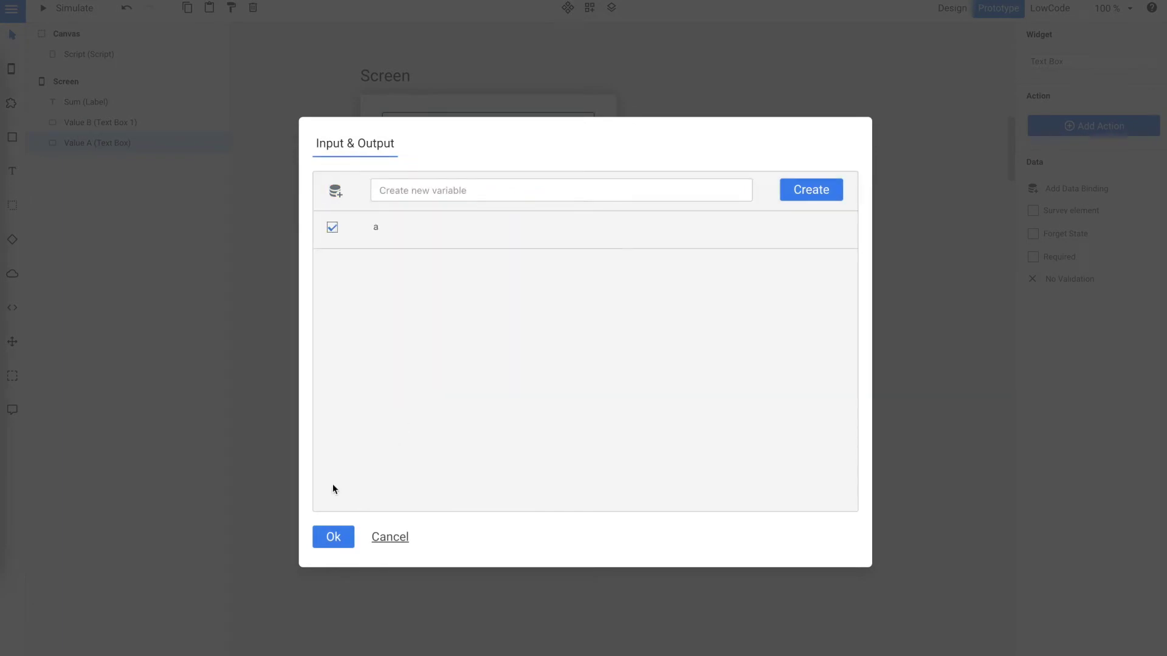
click(337, 538)
Bind the Value B text box to a new data variable 'b'.
click(485, 177)
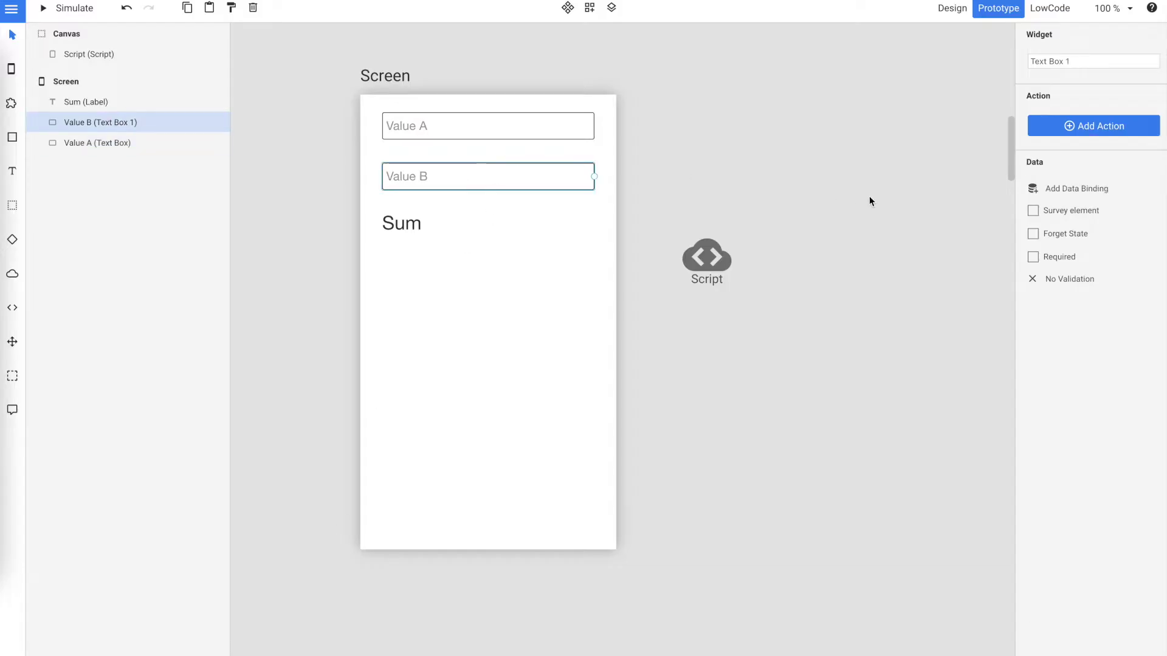
click(999, 185)
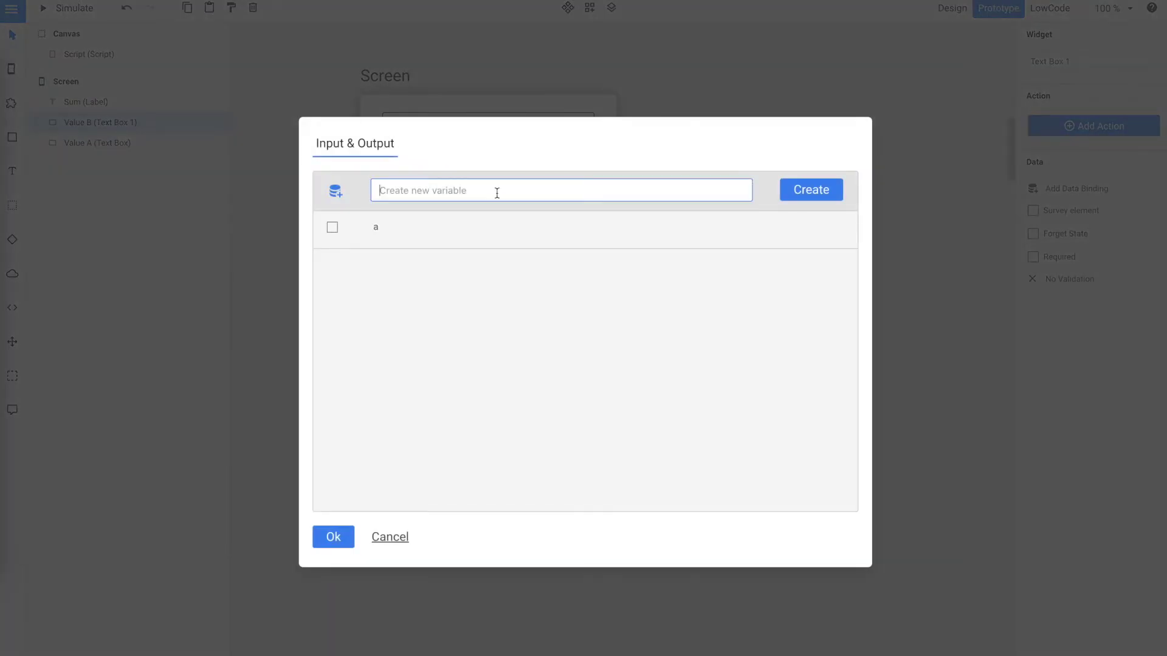
text(b)
key(Return)
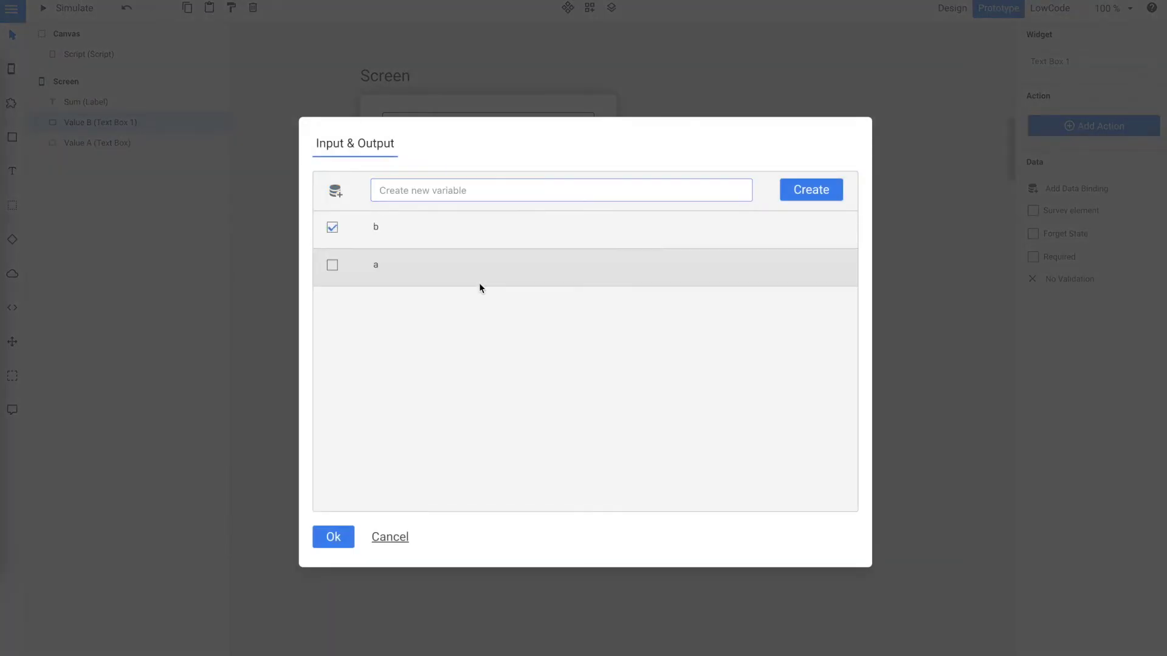
click(333, 536)
Bind the Sum label to a new data variable 'sum'.
click(419, 226)
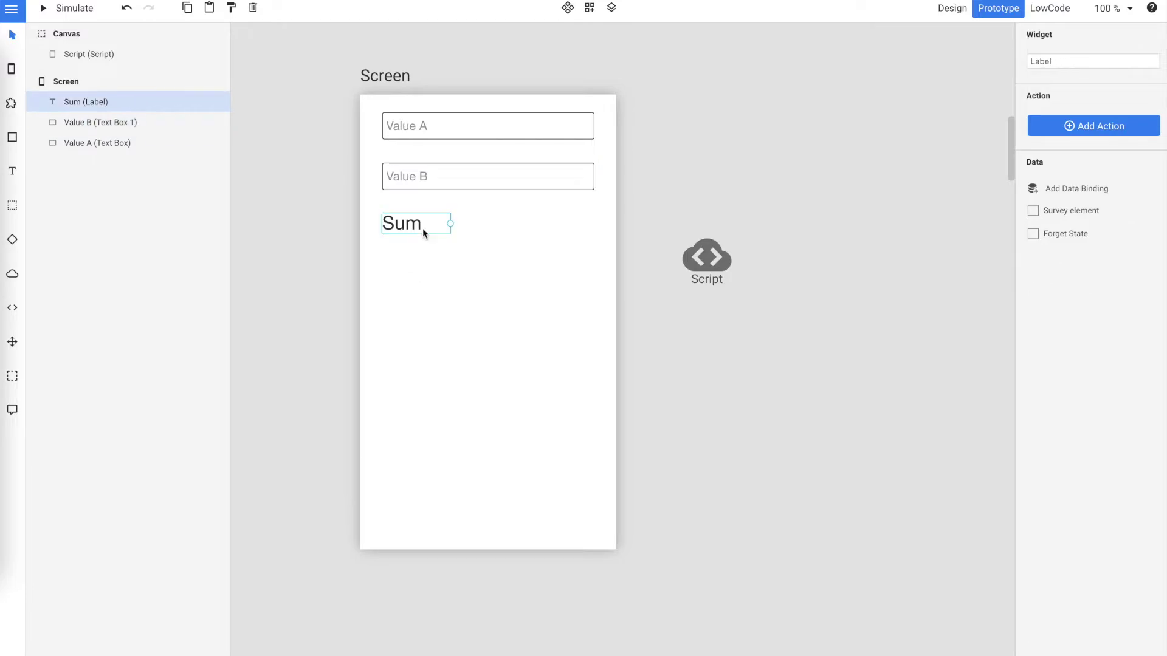
click(1068, 190)
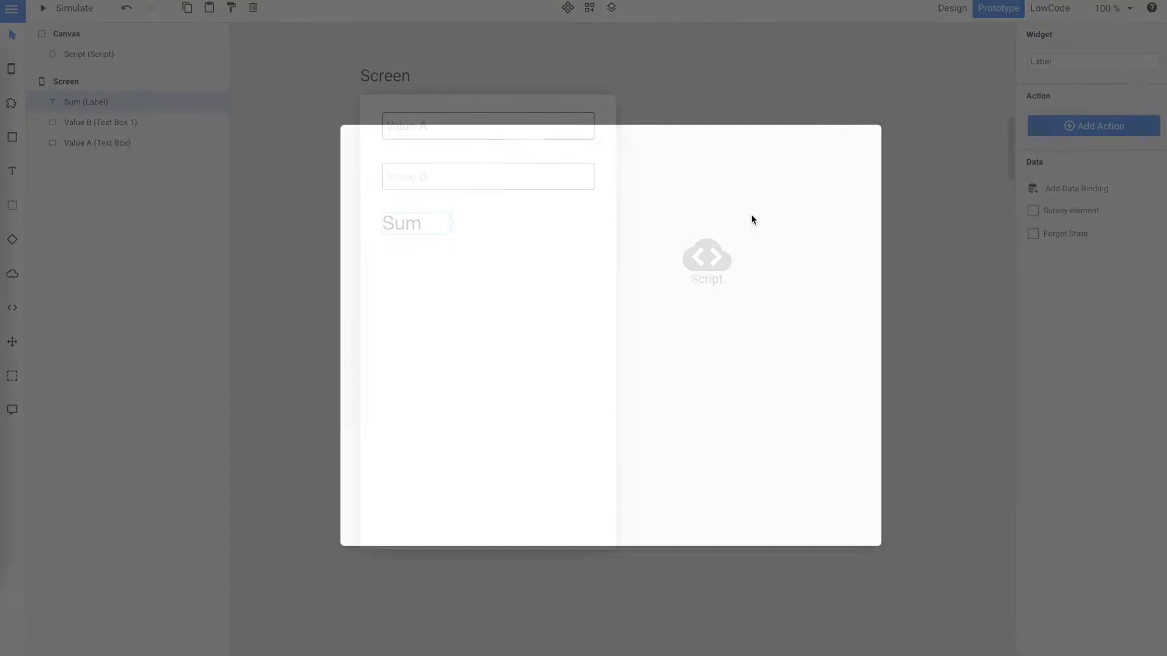
click(525, 194)
text(s)
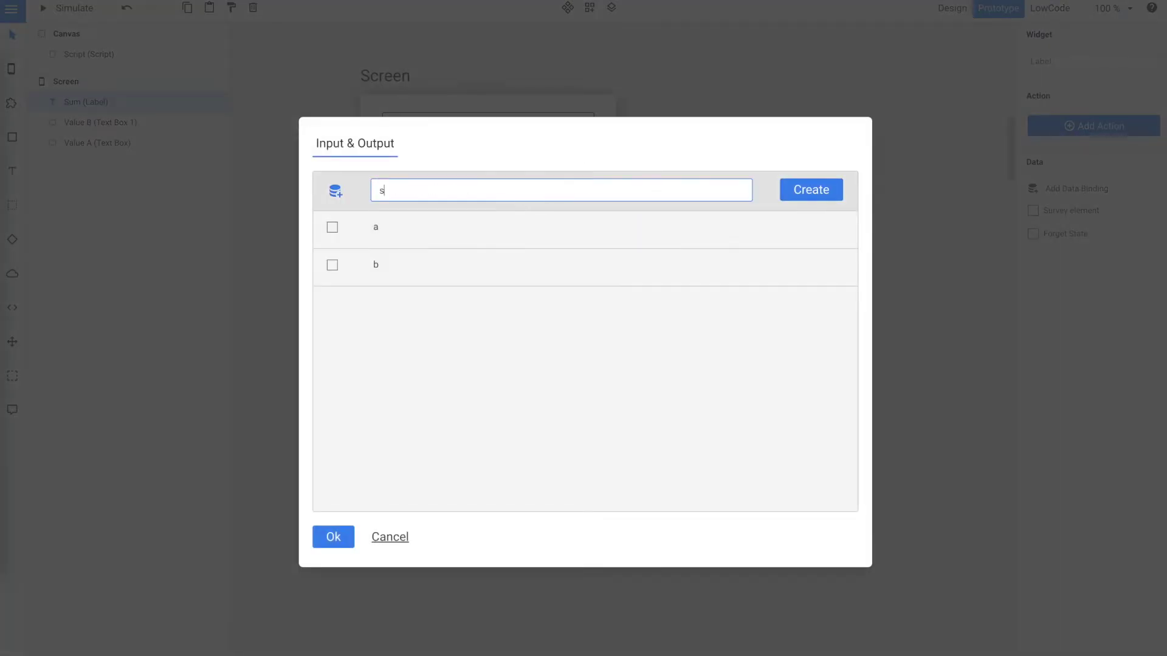
text(um)
key(Return)
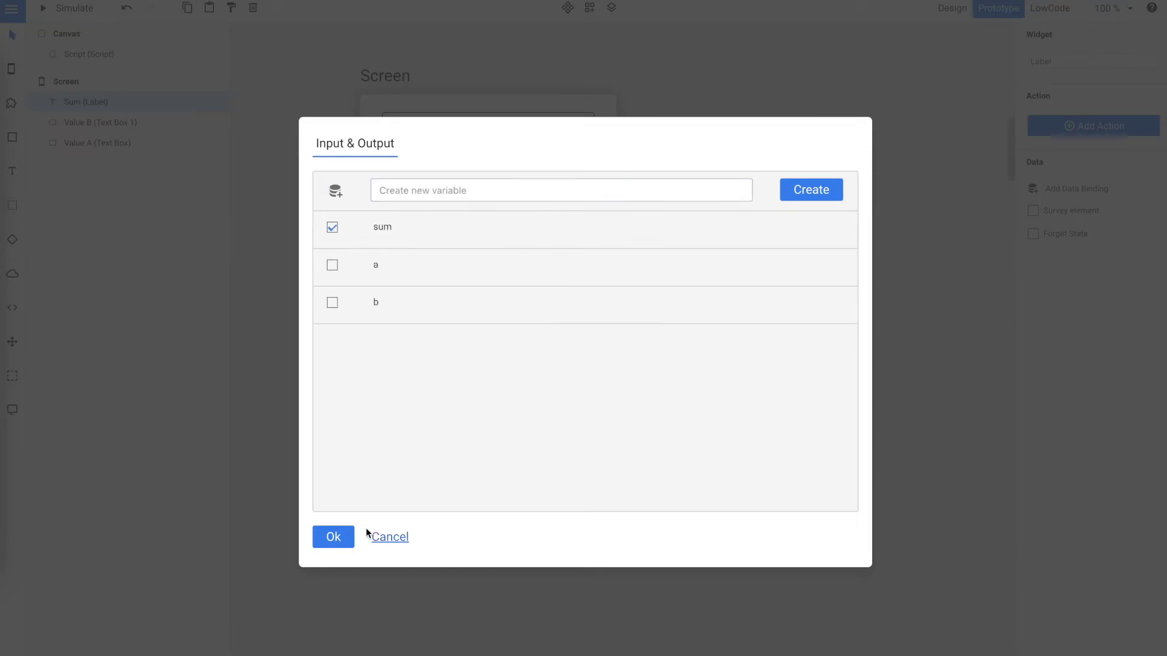
click(340, 542)
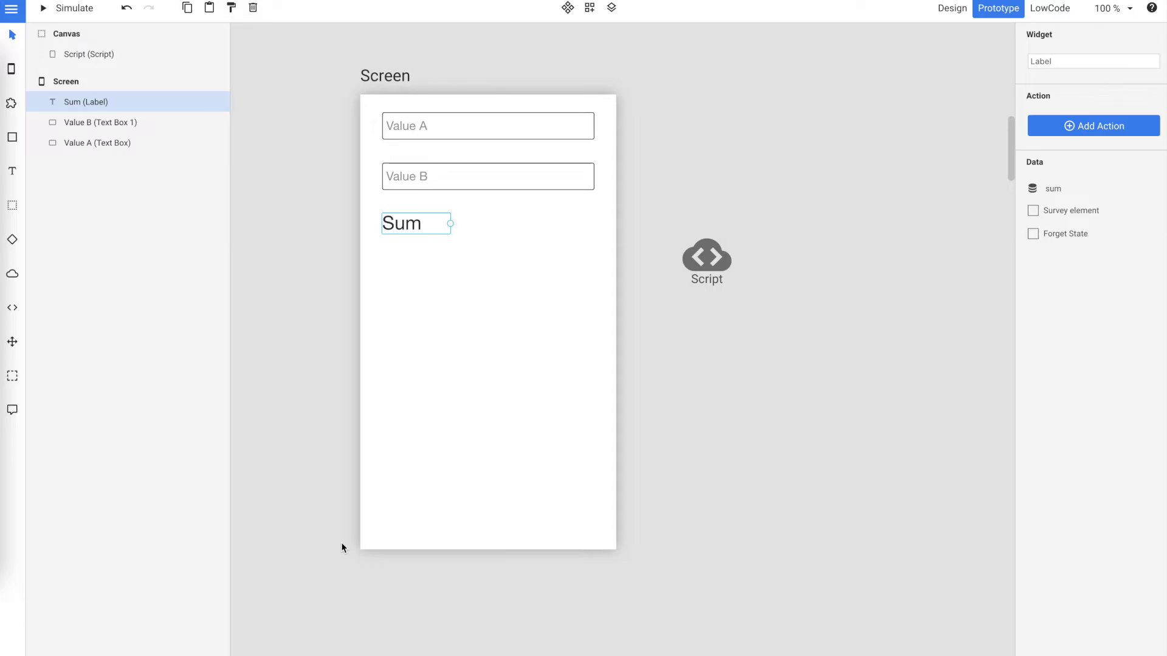
click(303, 288)
Add a button below Value B and label it 'Run'.
click(957, 14)
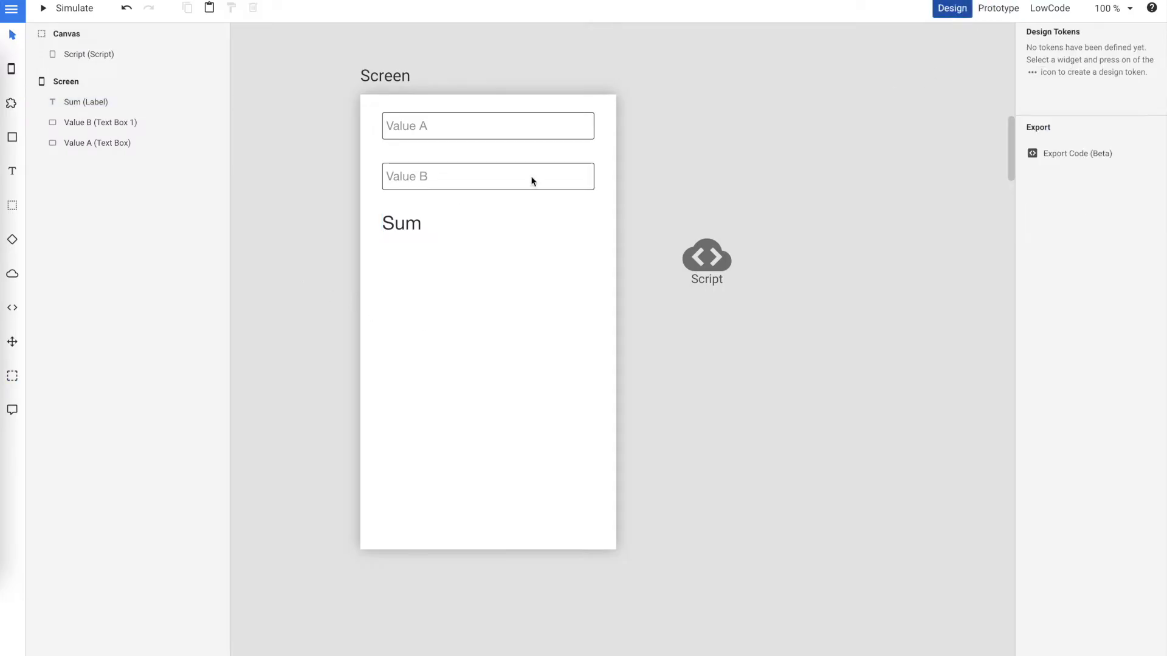
click(11, 104)
drag(219, 101, 419, 282)
key(ctrl+a)
text(Run)
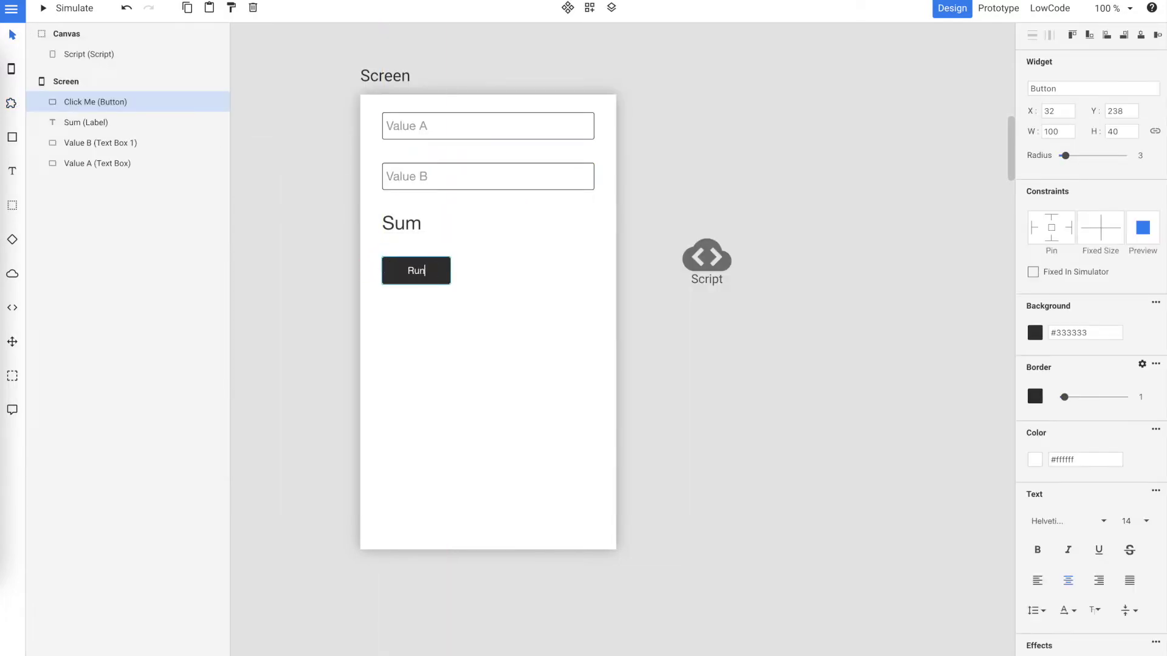
click(305, 286)
click(427, 273)
Link the Run button to the Script and keep the script on Click Trigger.
click(996, 9)
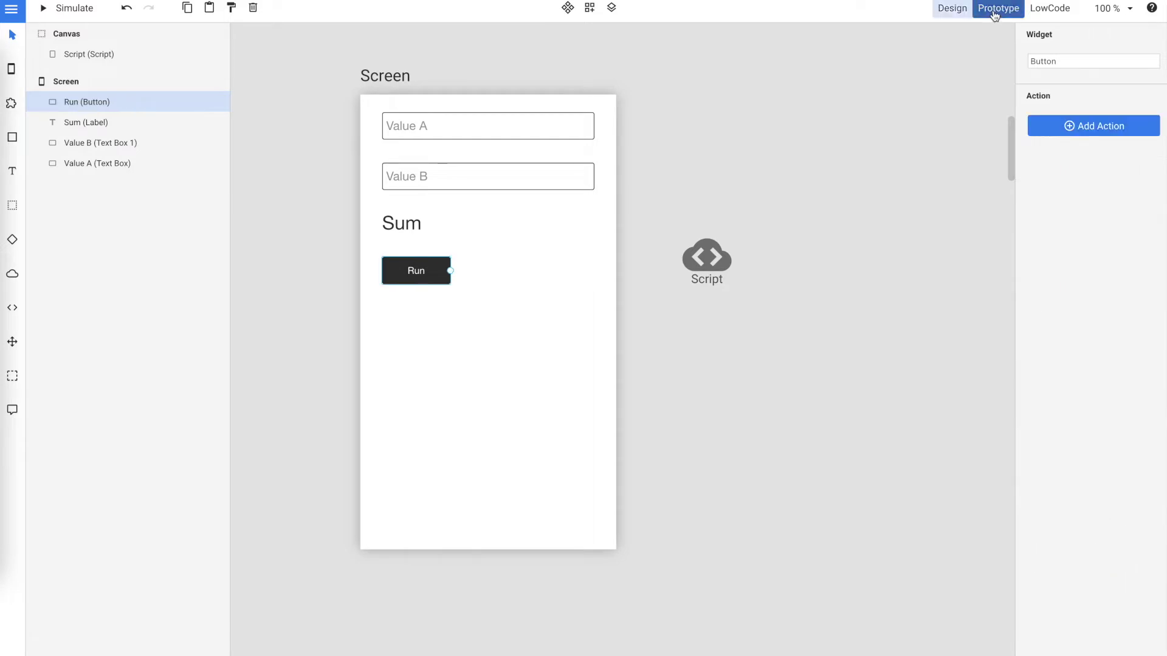
click(1080, 128)
click(936, 154)
click(710, 267)
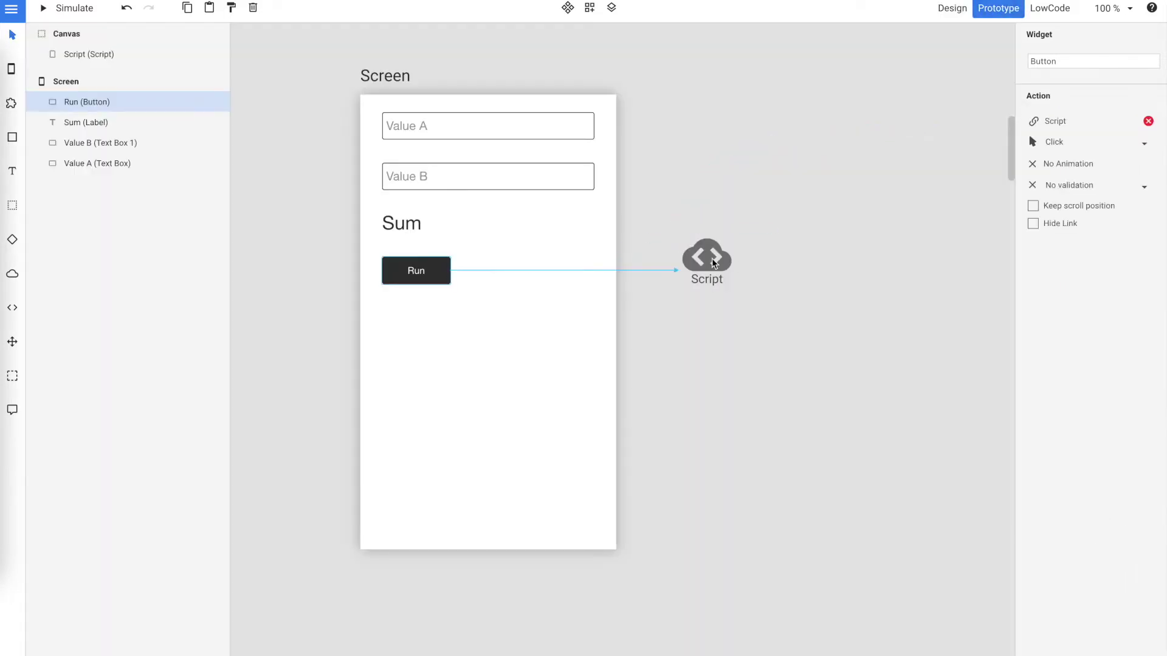
click(698, 268)
click(699, 268)
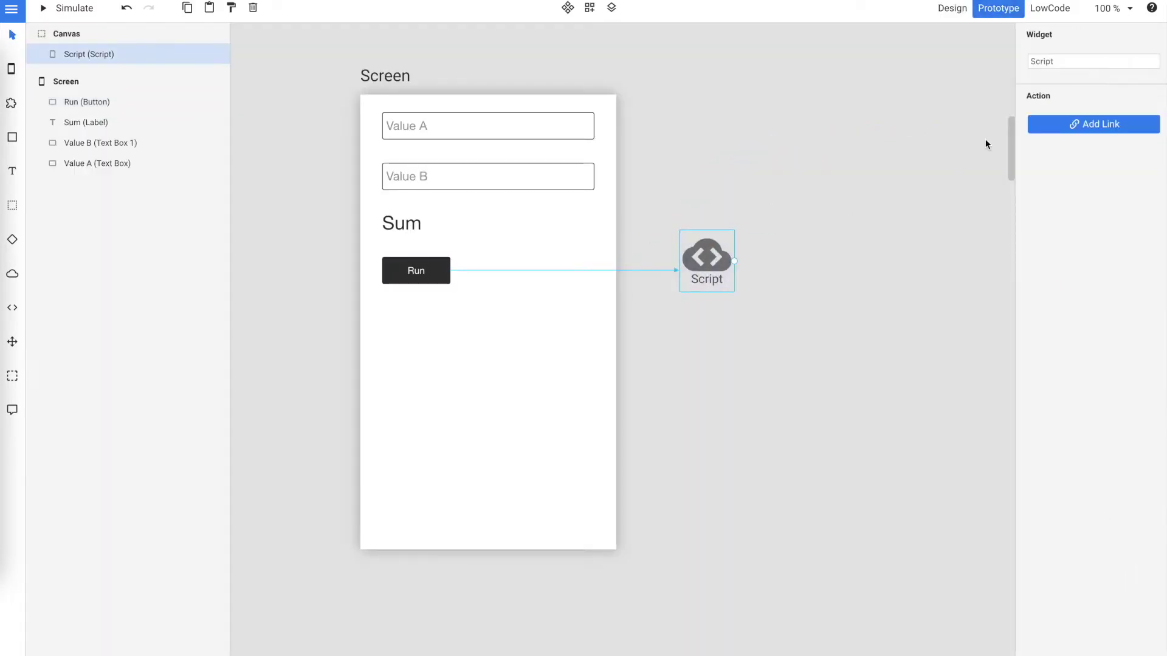
click(950, 6)
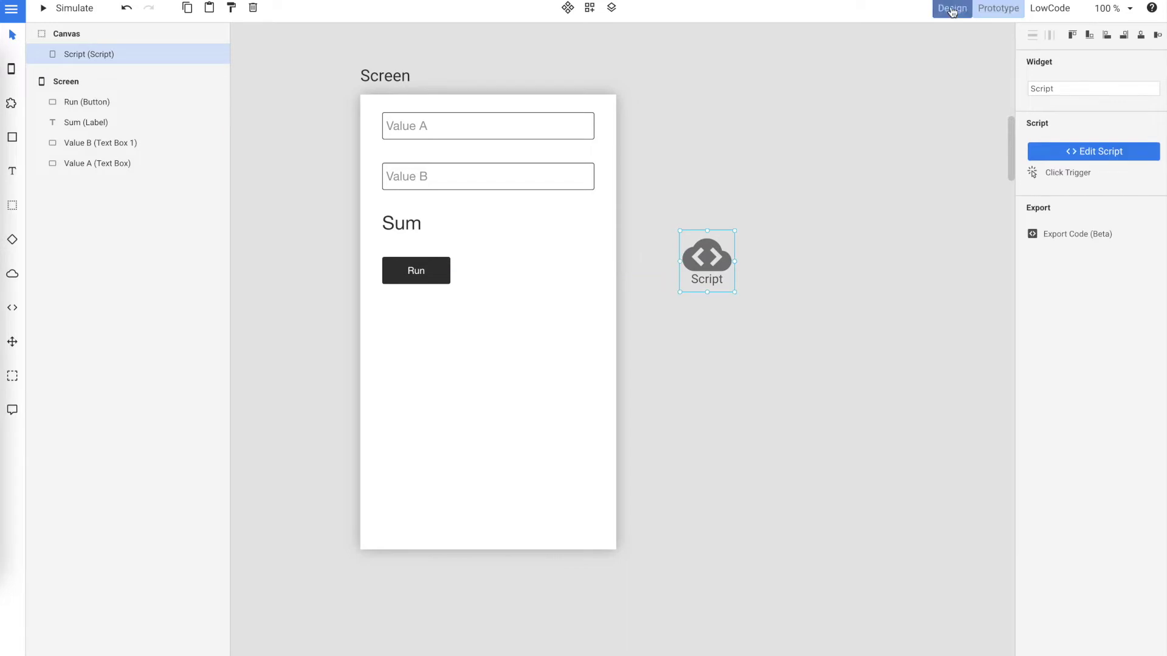
click(1054, 186)
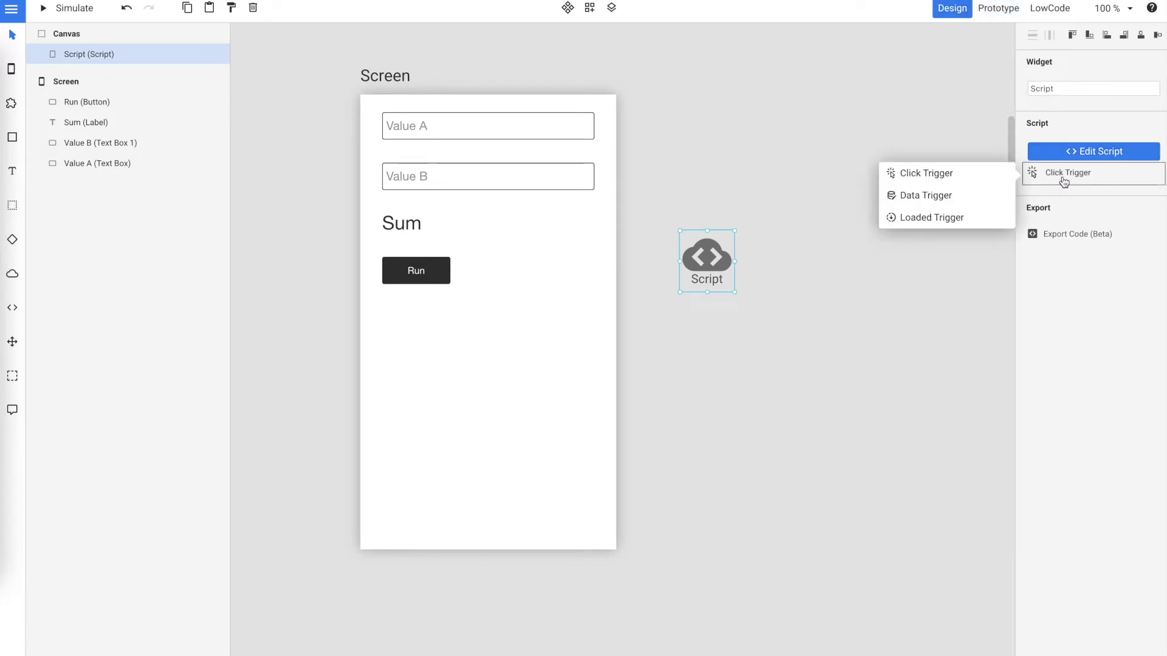
click(990, 177)
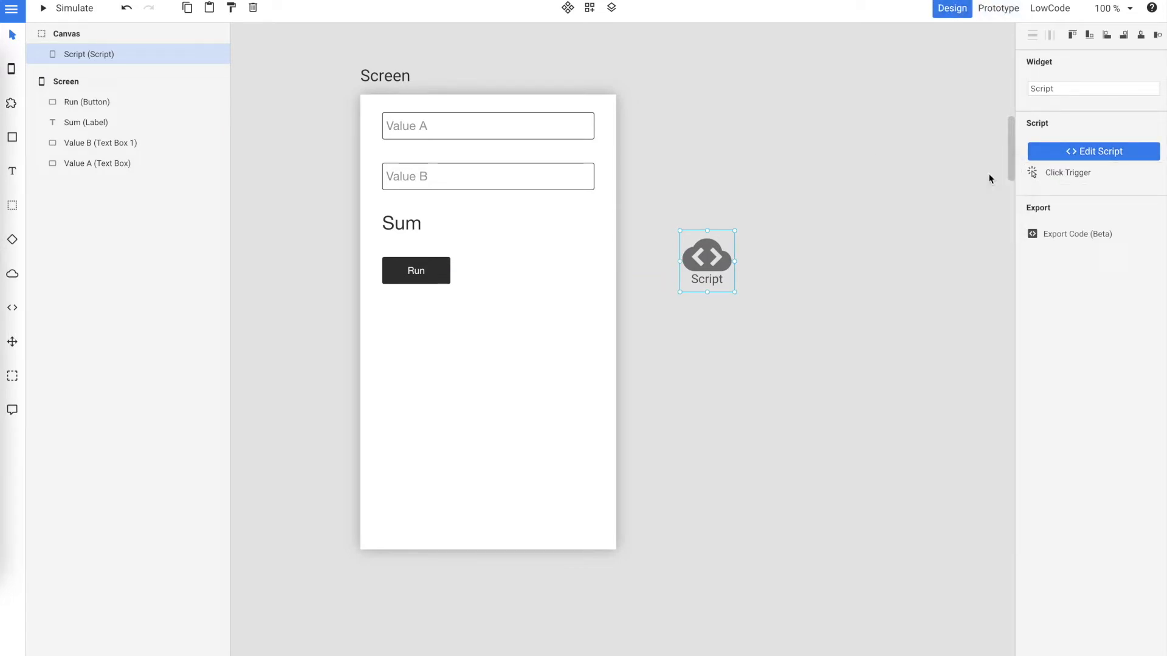
Replace the sample code with 'let a = data.a * 1', 'let b = data.b * 1', 'let sum = a + b', 'data.sum = sum'.
click(1085, 156)
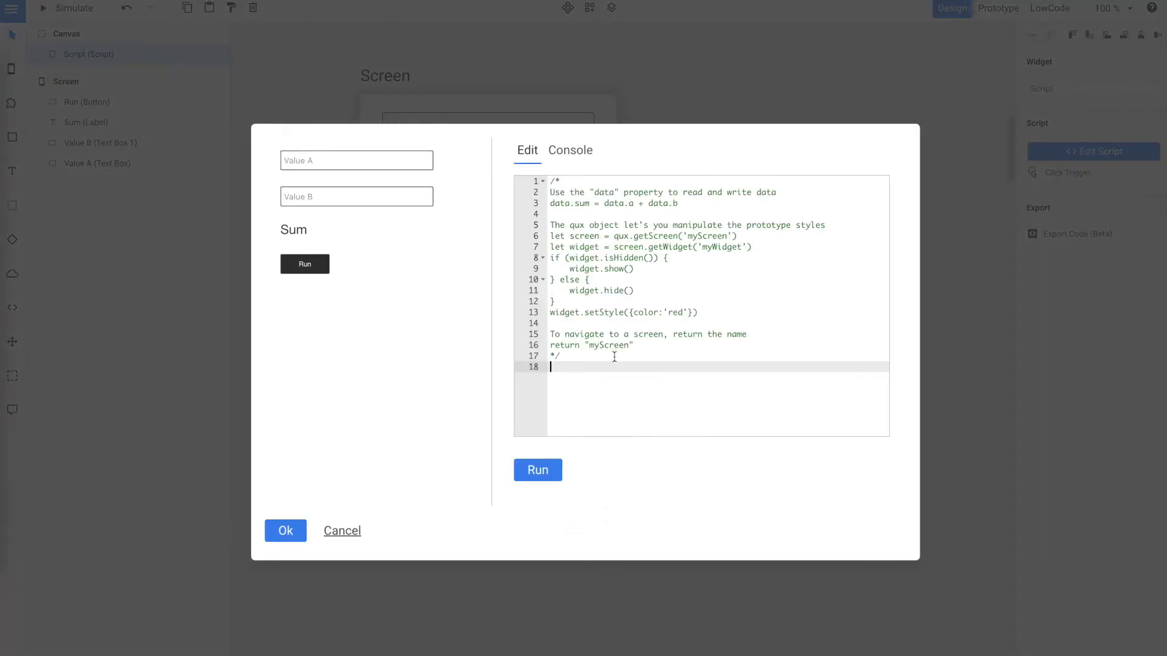
drag(591, 378, 551, 177)
key(BackSpace)
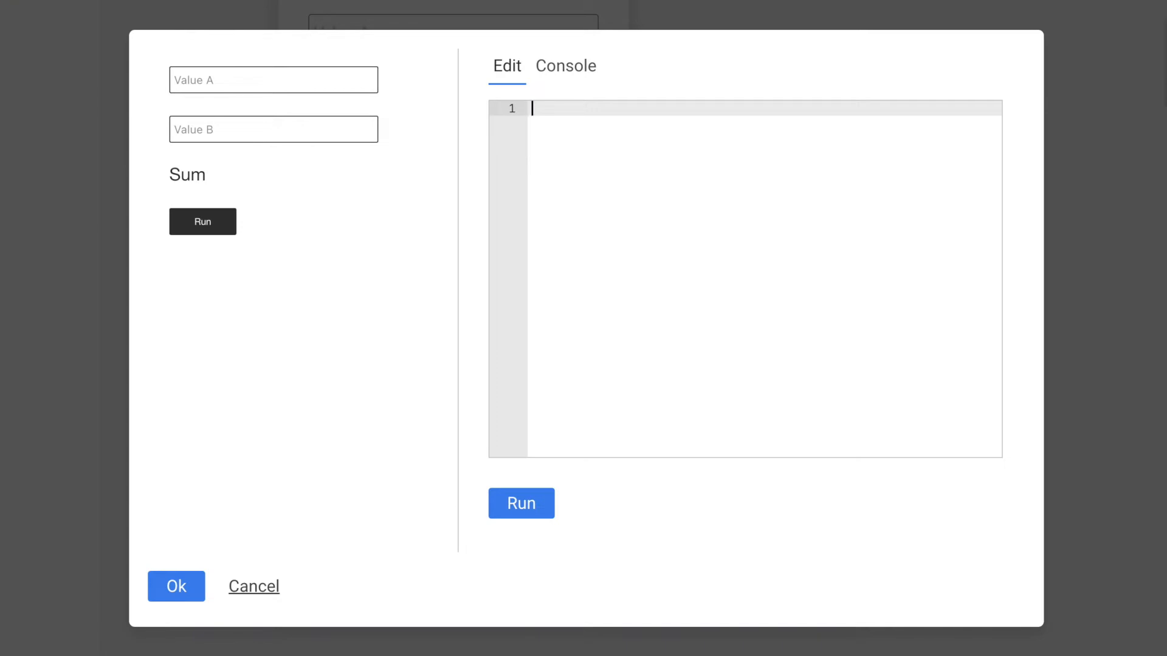
text(let a = data.a * 1)
key(Return)
text(let )
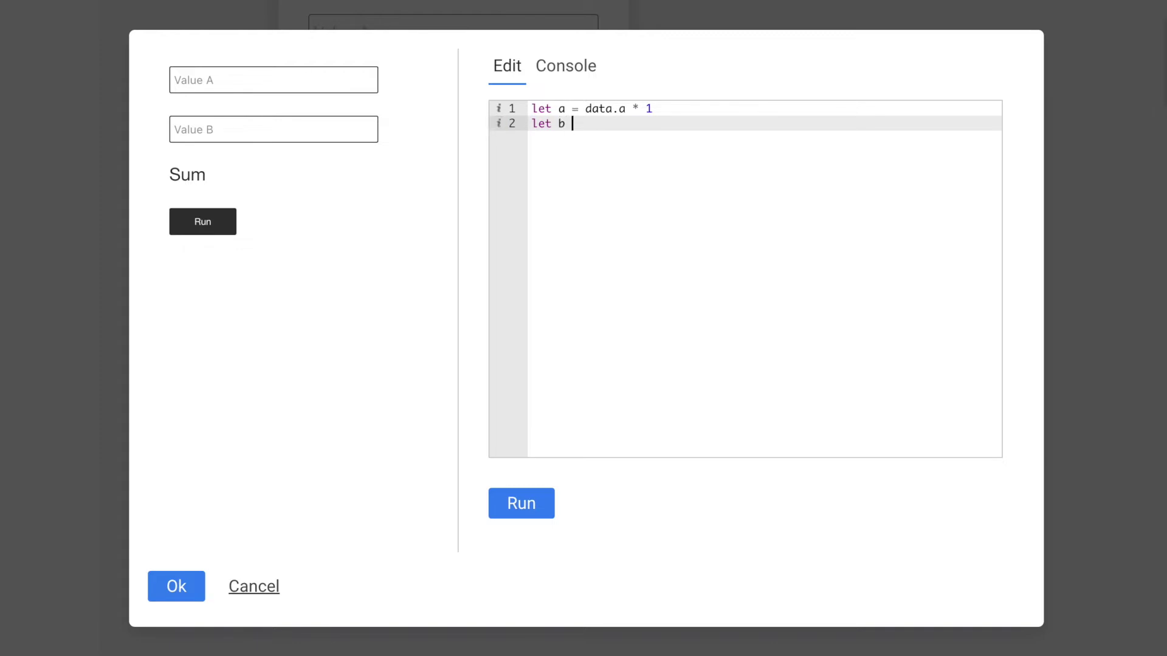
text(b = data.b * 1)
key(Return)
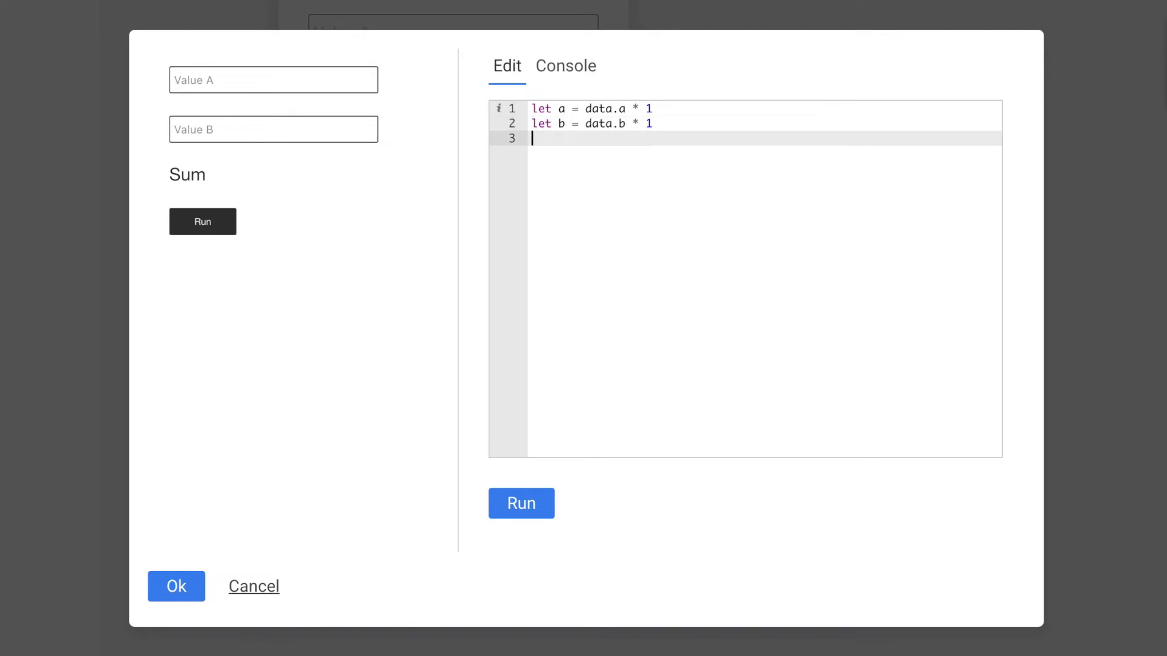
text(let sum)
text( = )
text(data)
key(BackSpace)
key(BackSpace)
key(BackSpace)
key(BackSpace)
text(a + b)
key(Return)
text(data)
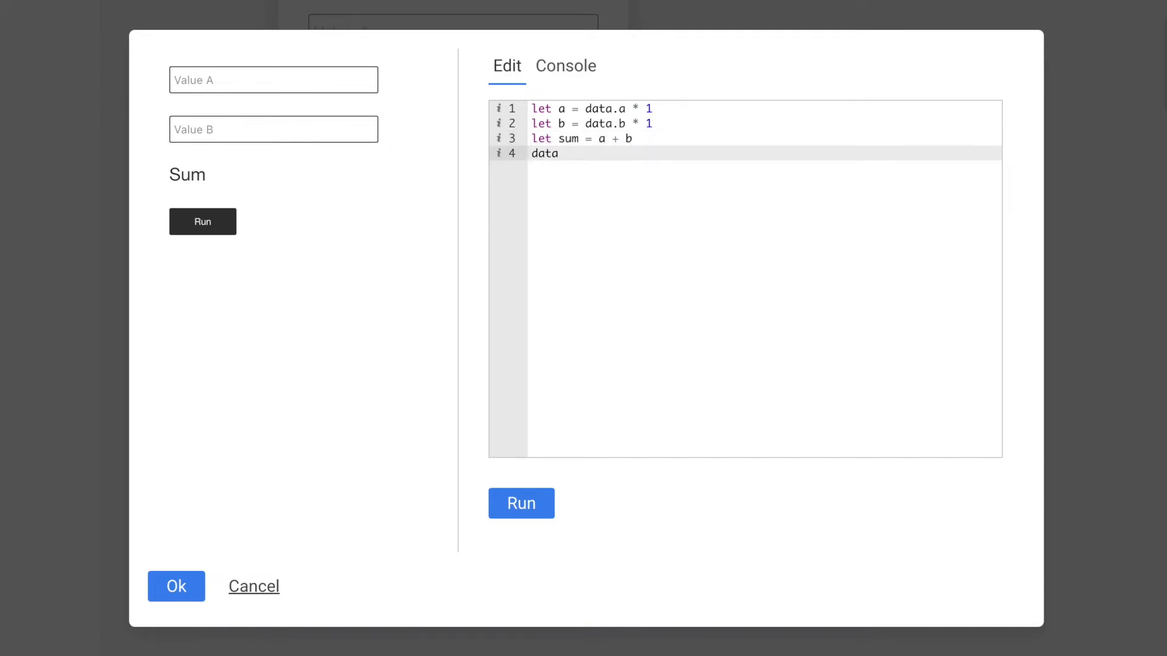
text(.sum = sum)
Test the script with Value A 1 and Value B 2, confirming the sum is 3.
click(263, 77)
text(1)
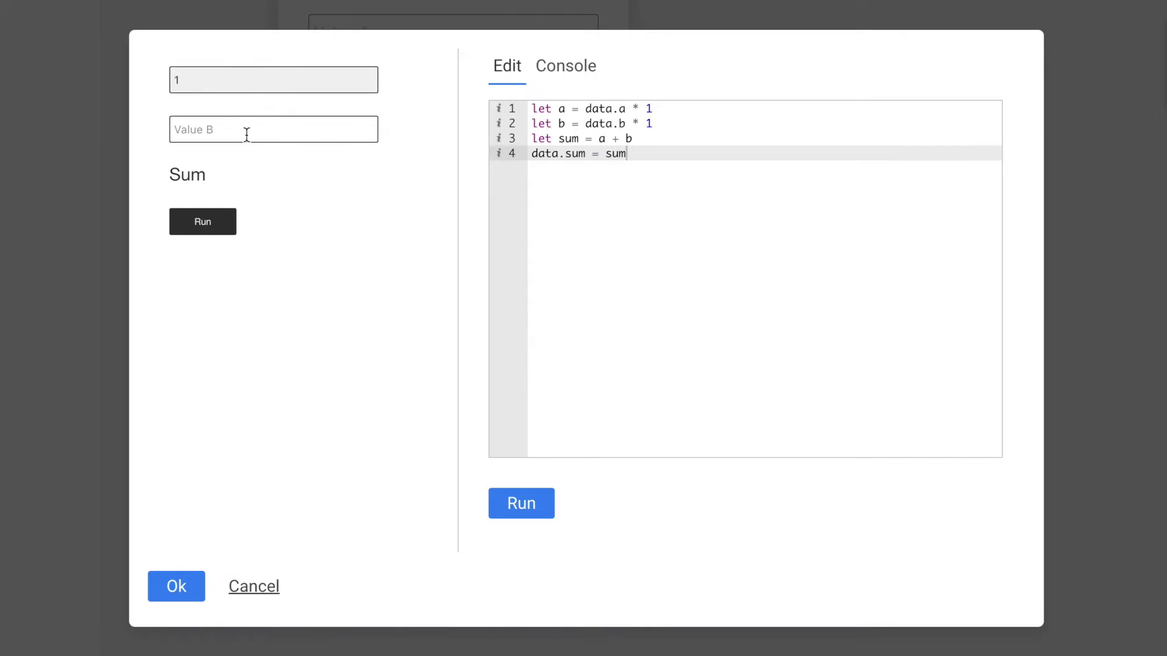
click(247, 131)
text(2)
click(315, 186)
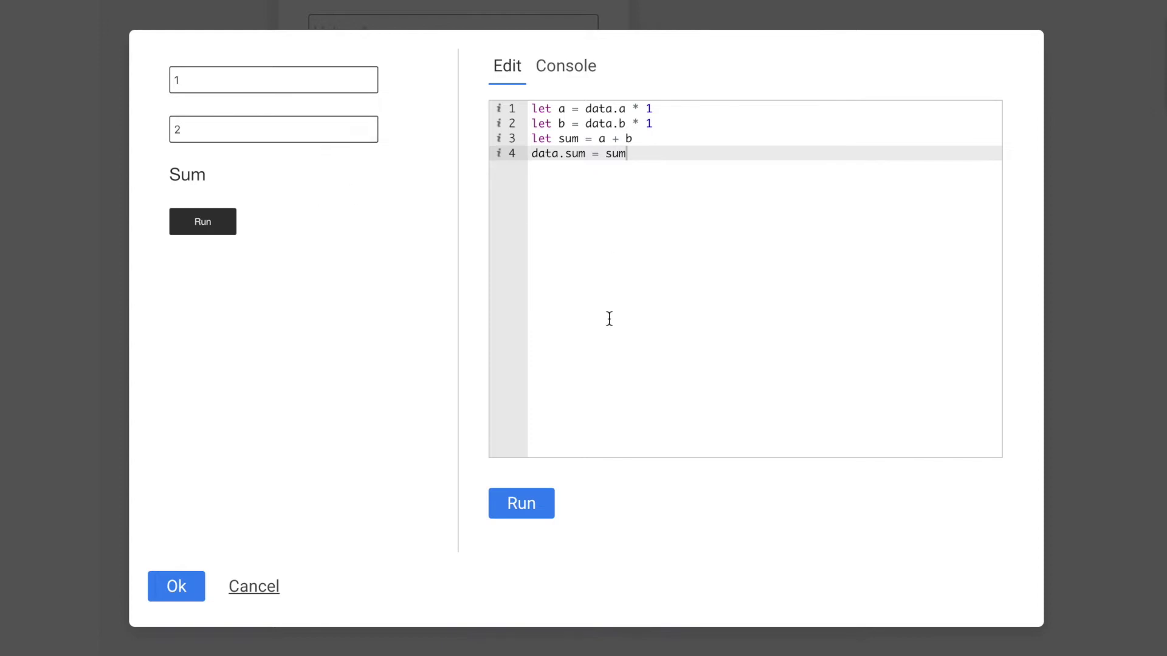
click(537, 506)
click(657, 137)
Add console.debug('The sum is ' + sum), confirm the console shows 'The sum is 3', and save.
key(Return)
text(c)
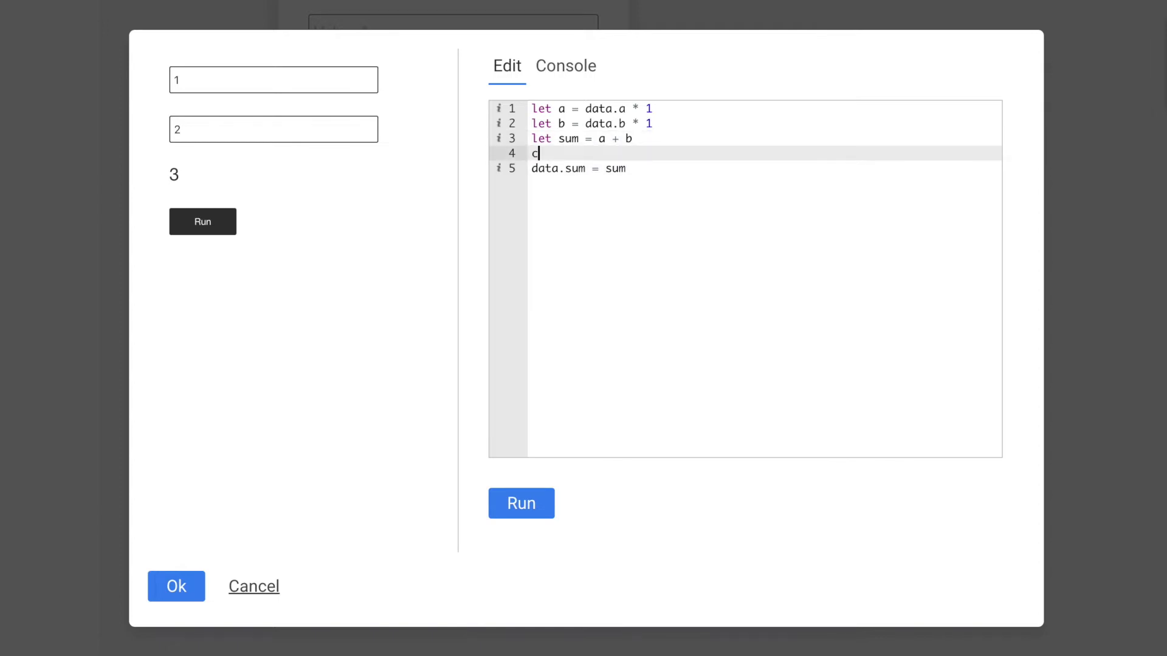
text(onsole.debug(')
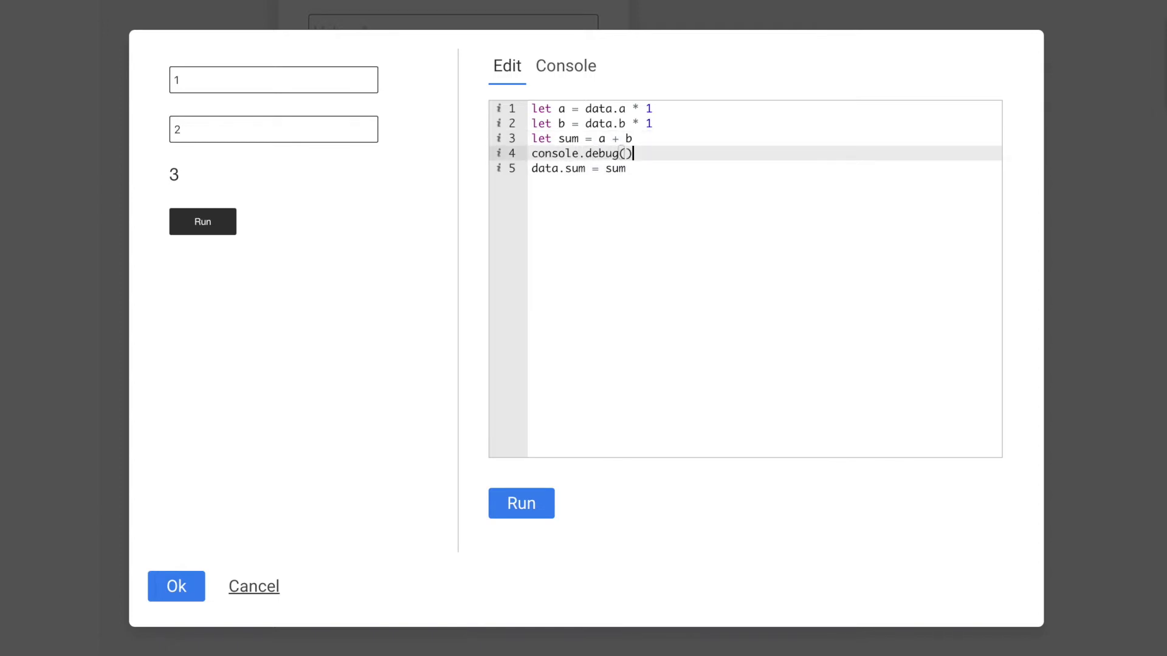
text(The sum is ' + sum)
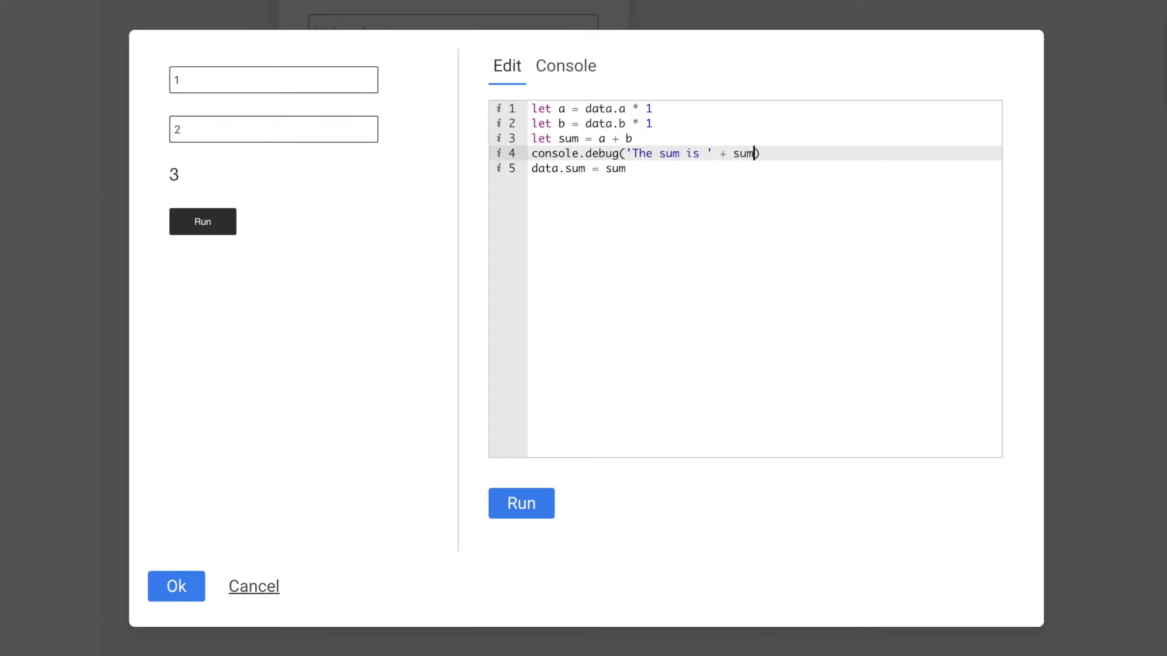
click(530, 489)
click(580, 79)
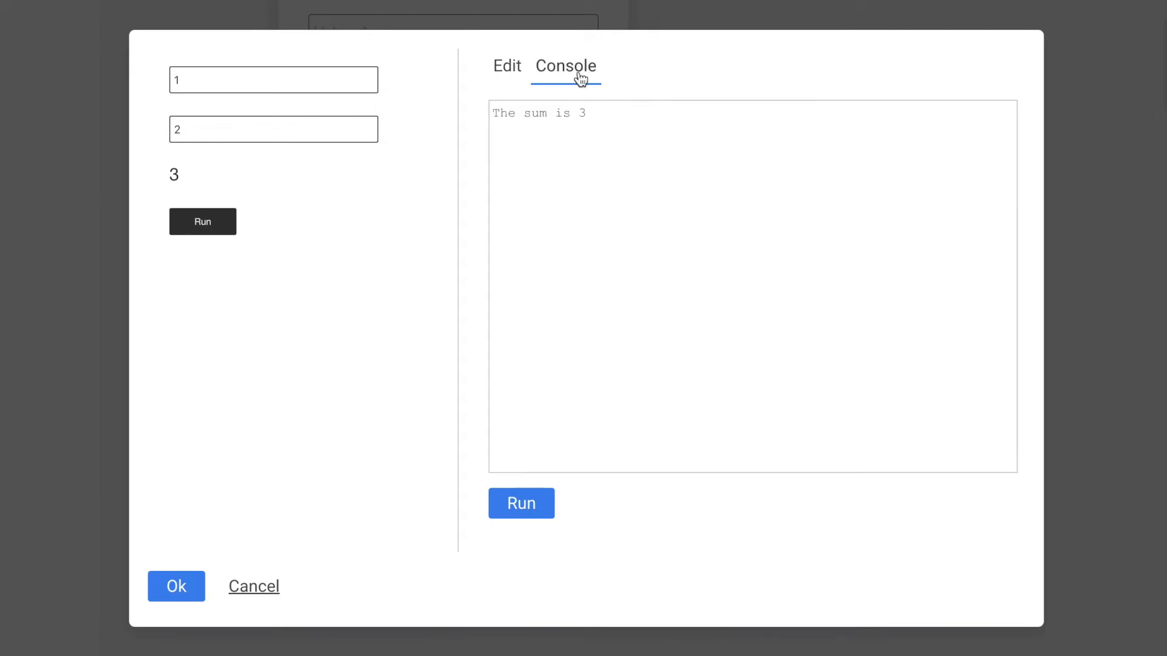
click(518, 78)
click(178, 586)
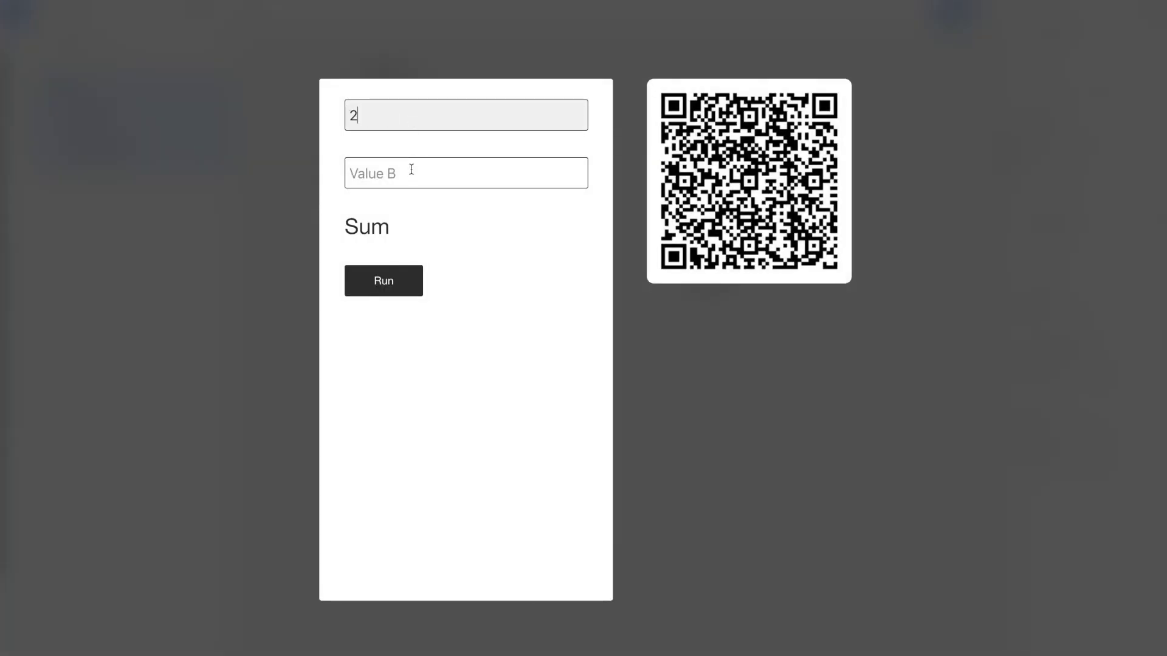
click(412, 169)
text(4)
click(392, 284)
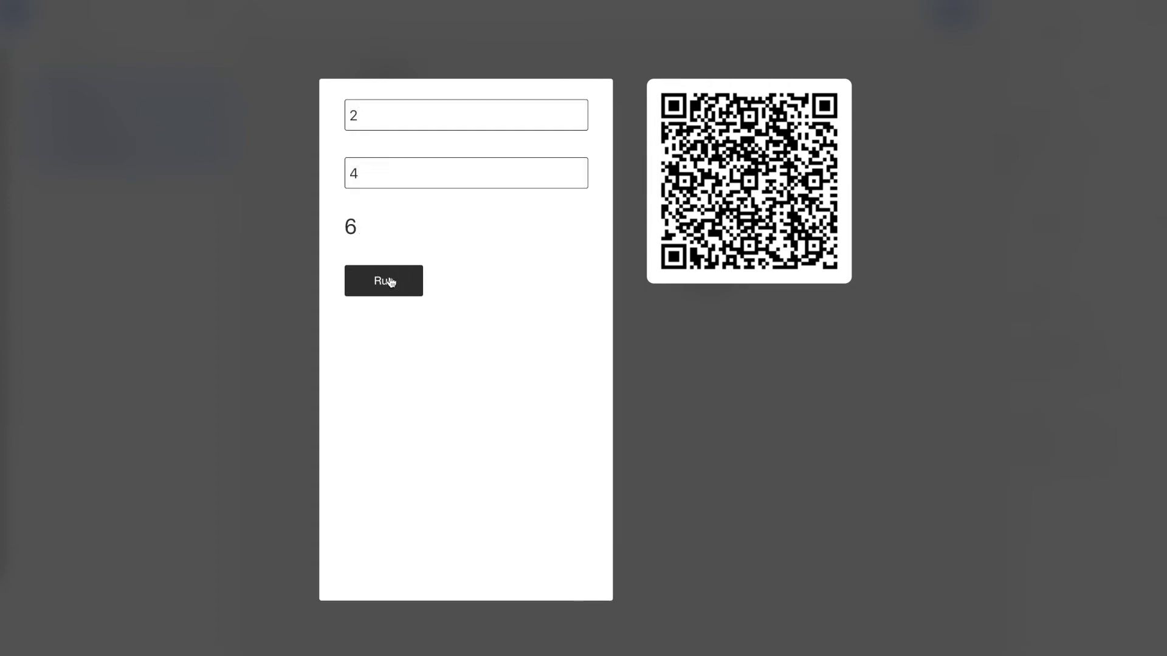
click(292, 323)
click(426, 224)
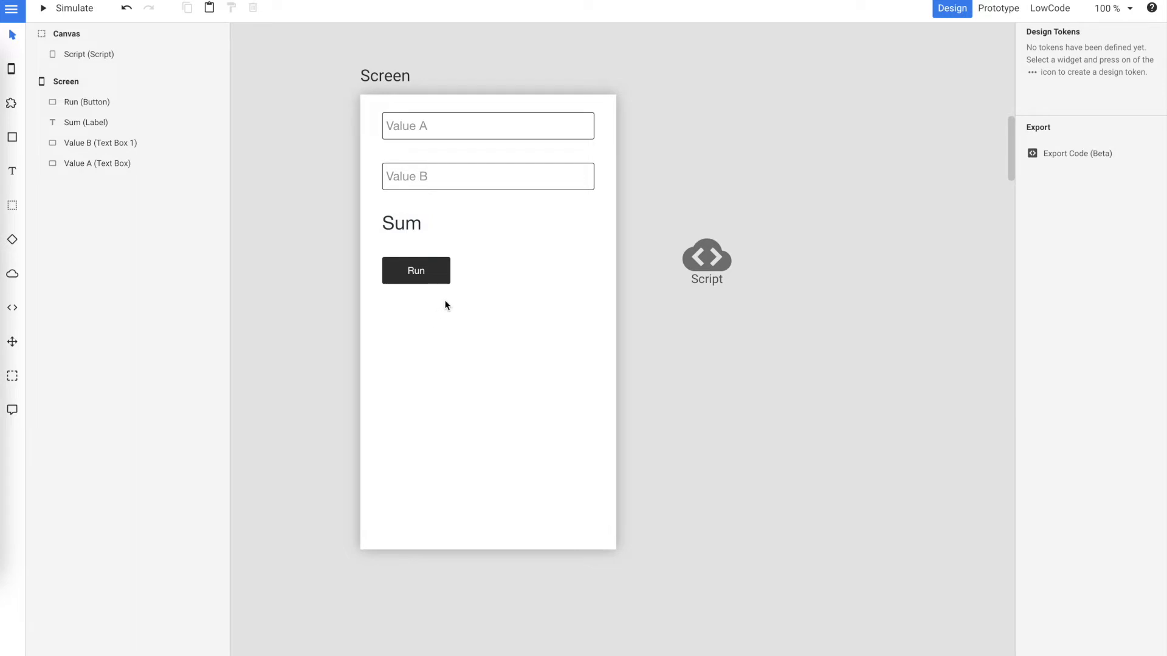
Delete the Run button, switch the Script to Data Trigger, and start the simulator.
click(429, 279)
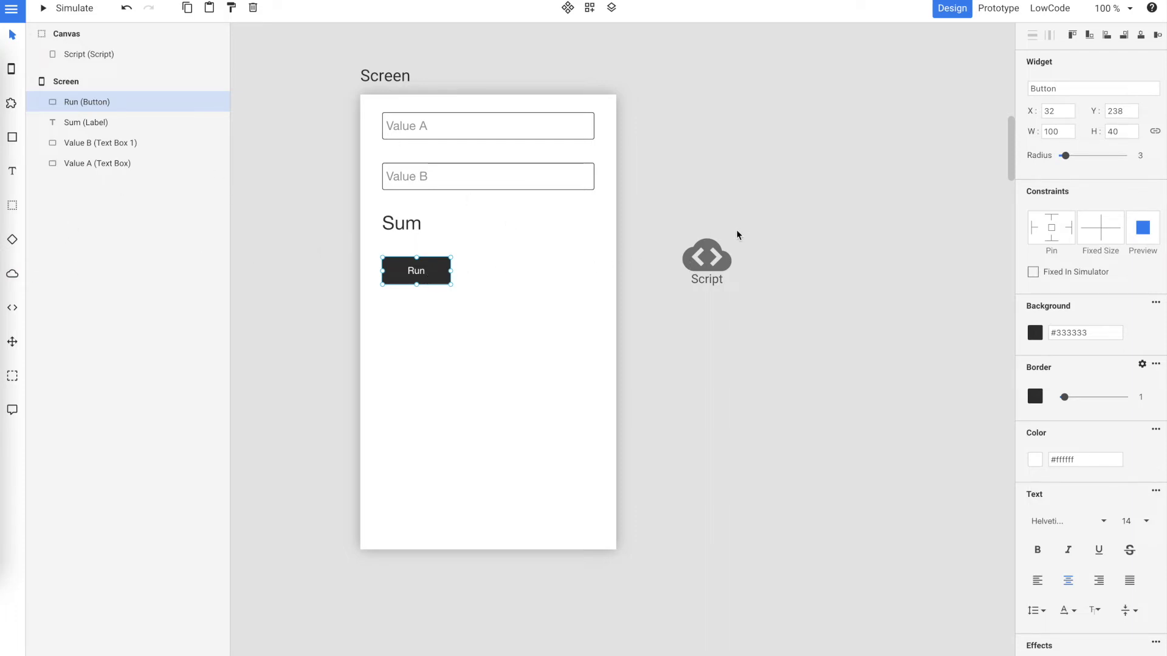
key(Delete)
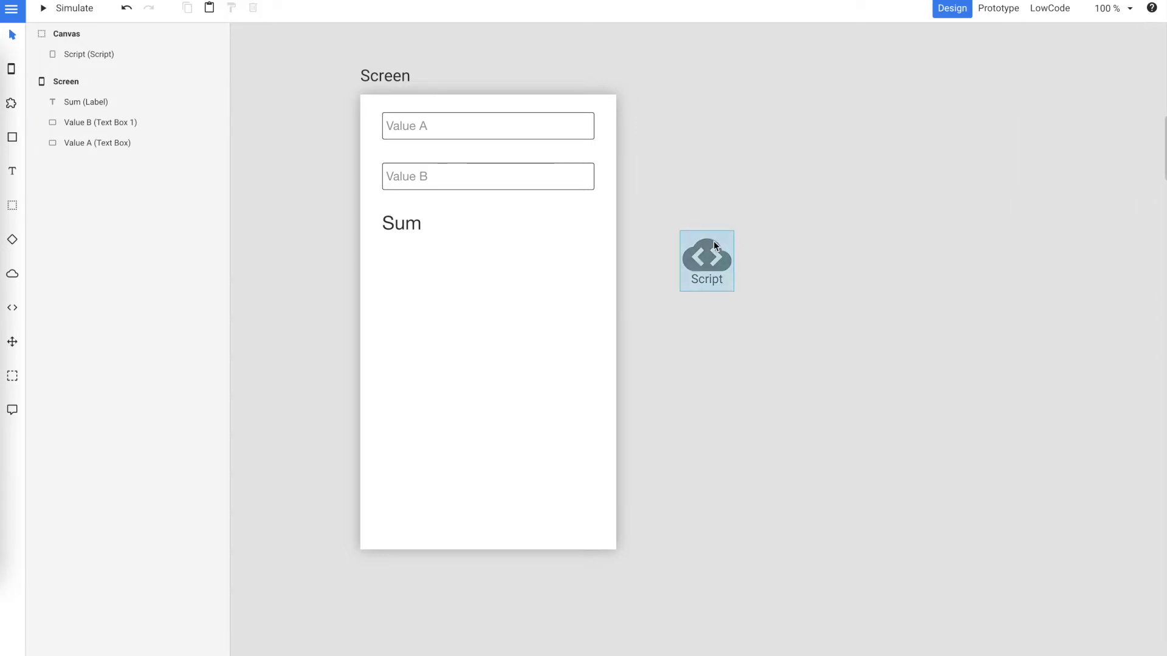
click(713, 243)
click(1067, 181)
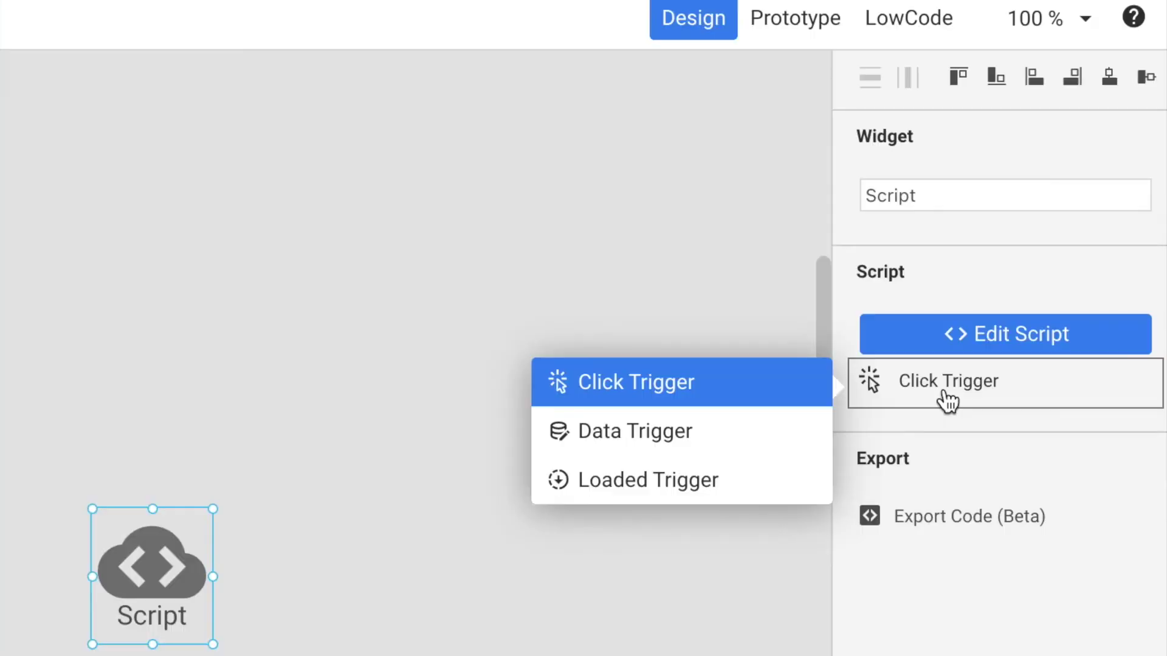
click(965, 198)
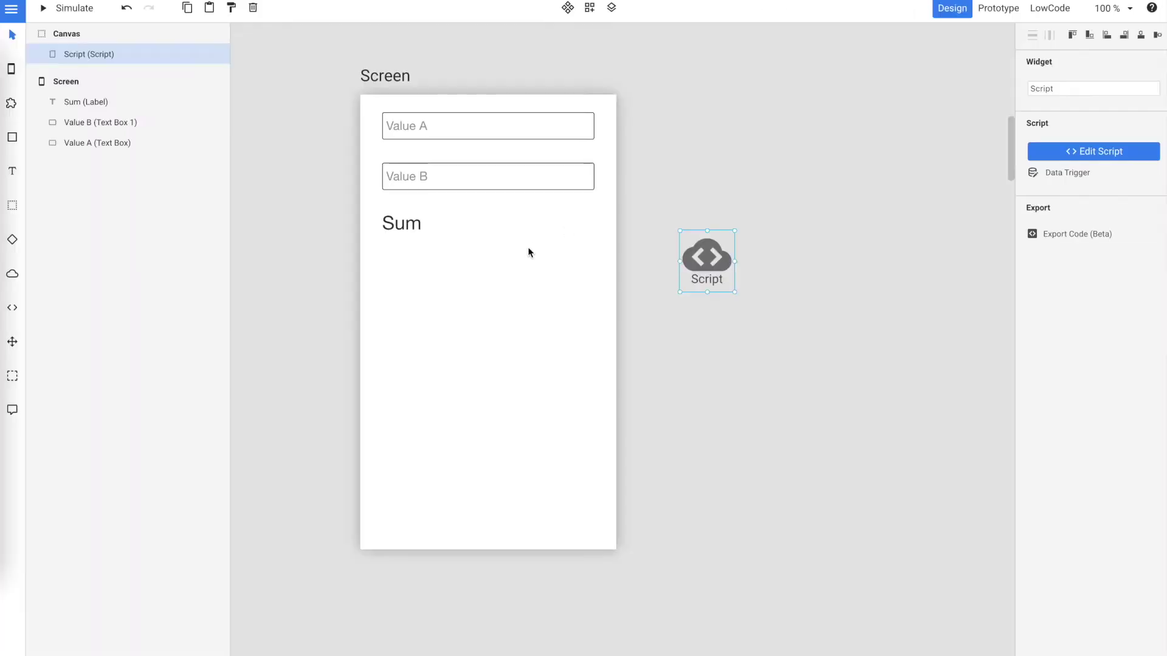
click(529, 252)
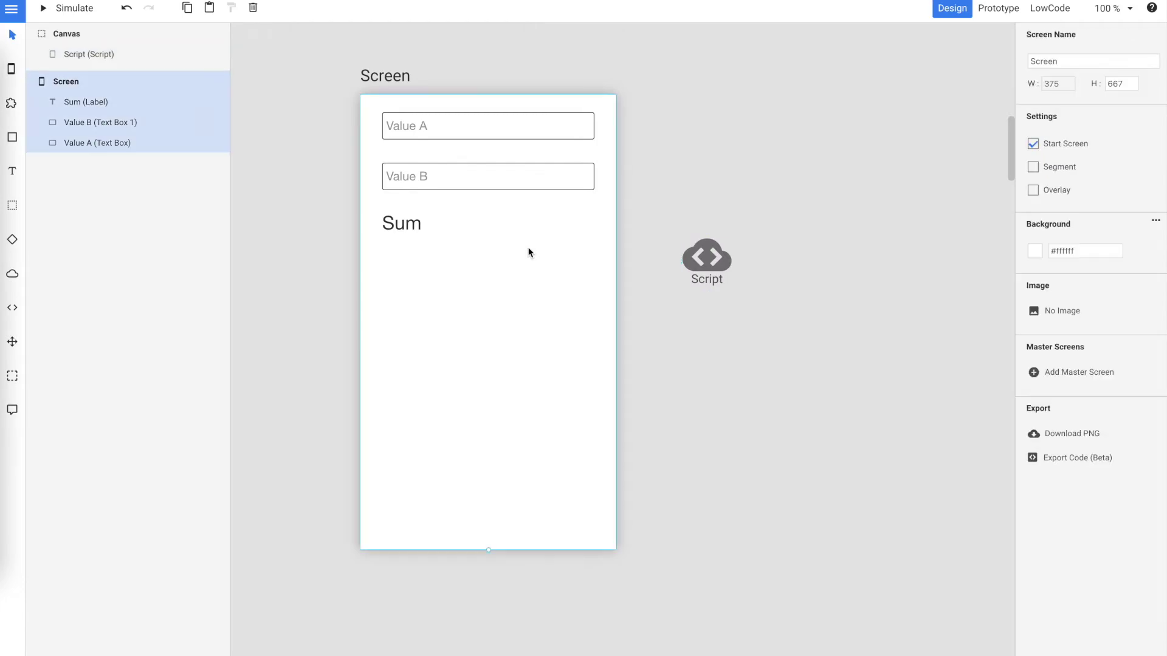
click(73, 7)
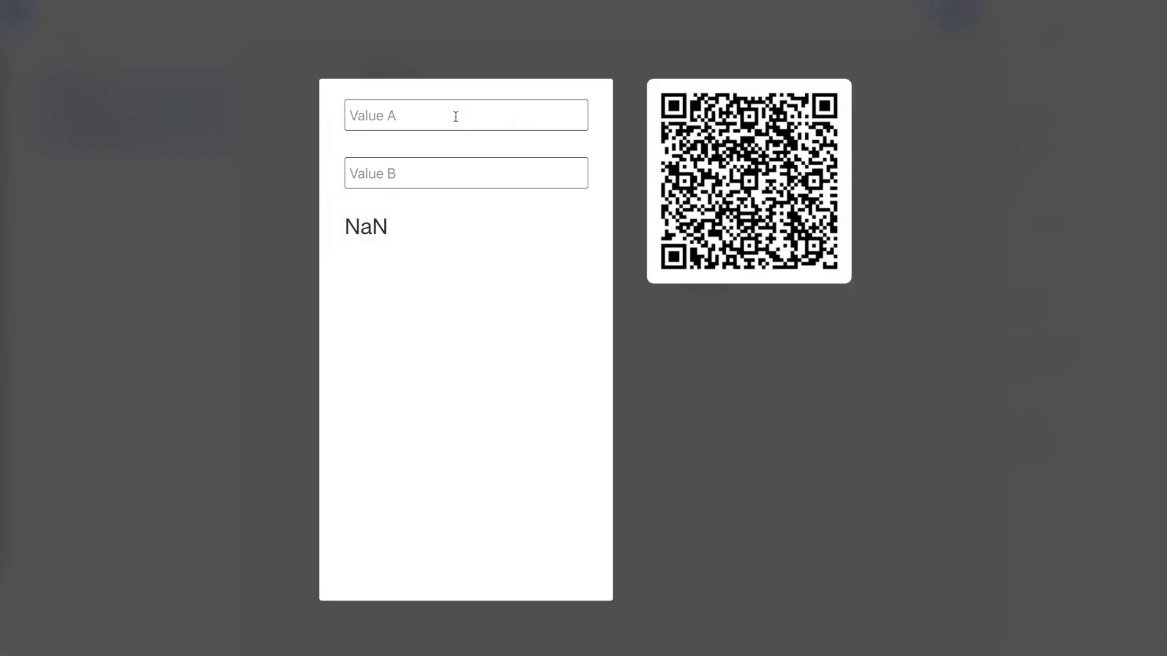
Enter test numbers in the preview until Value A is 4 and Sum shows 7, then close it.
click(456, 117)
text(1)
click(425, 168)
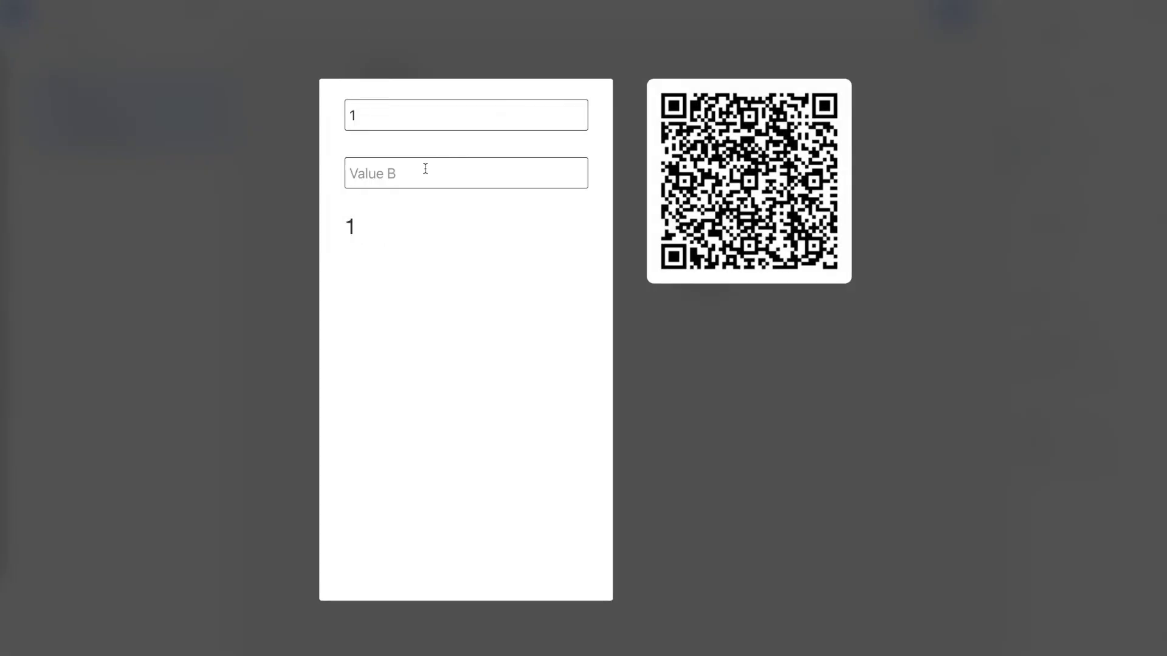
click(412, 172)
text(2)
click(443, 154)
click(414, 173)
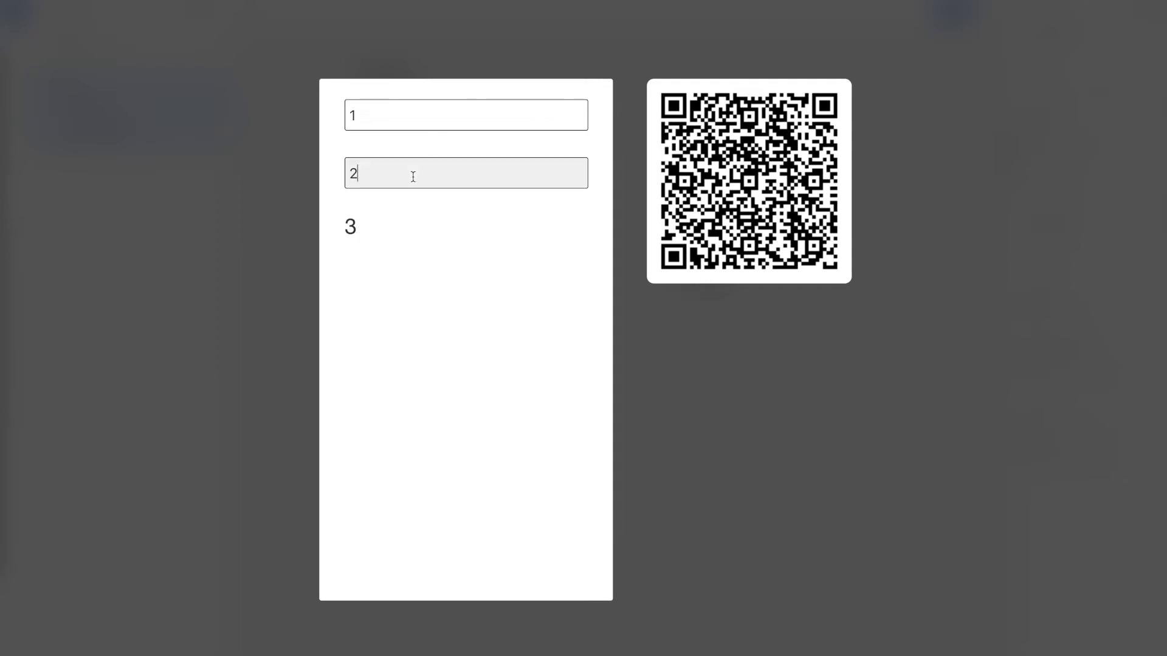
click(449, 243)
click(400, 119)
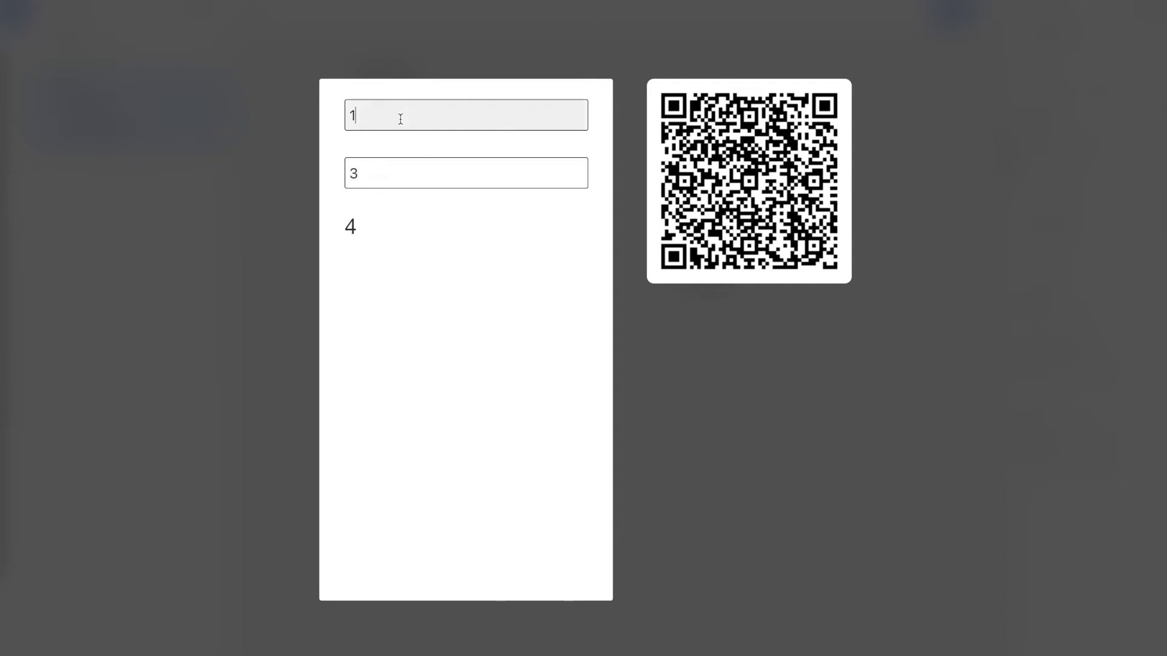
key(BackSpace)
text(4)
click(425, 273)
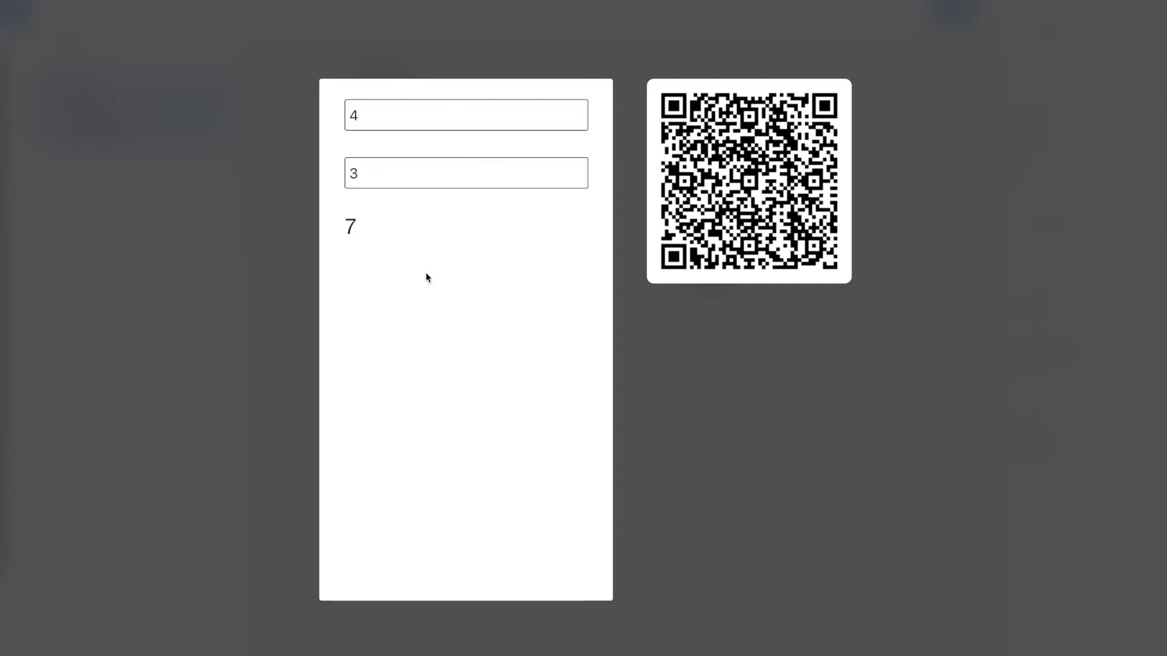
click(234, 260)
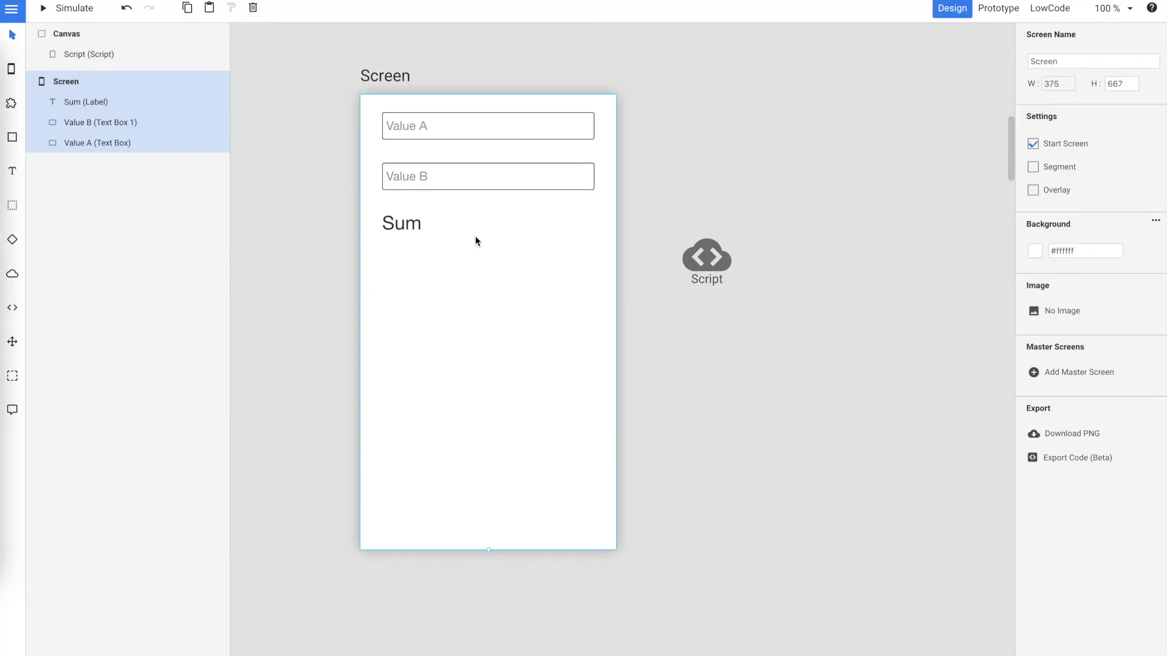
Place a new Script widget beside the screen and name it 'Load'.
click(740, 141)
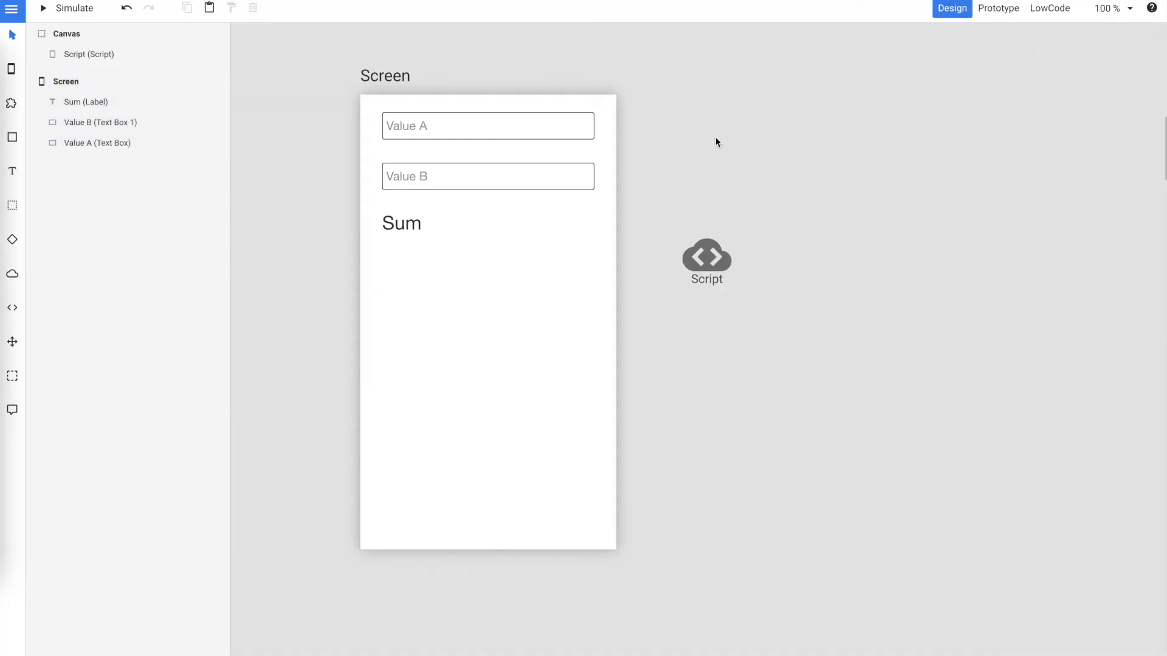
drag(13, 311, 712, 155)
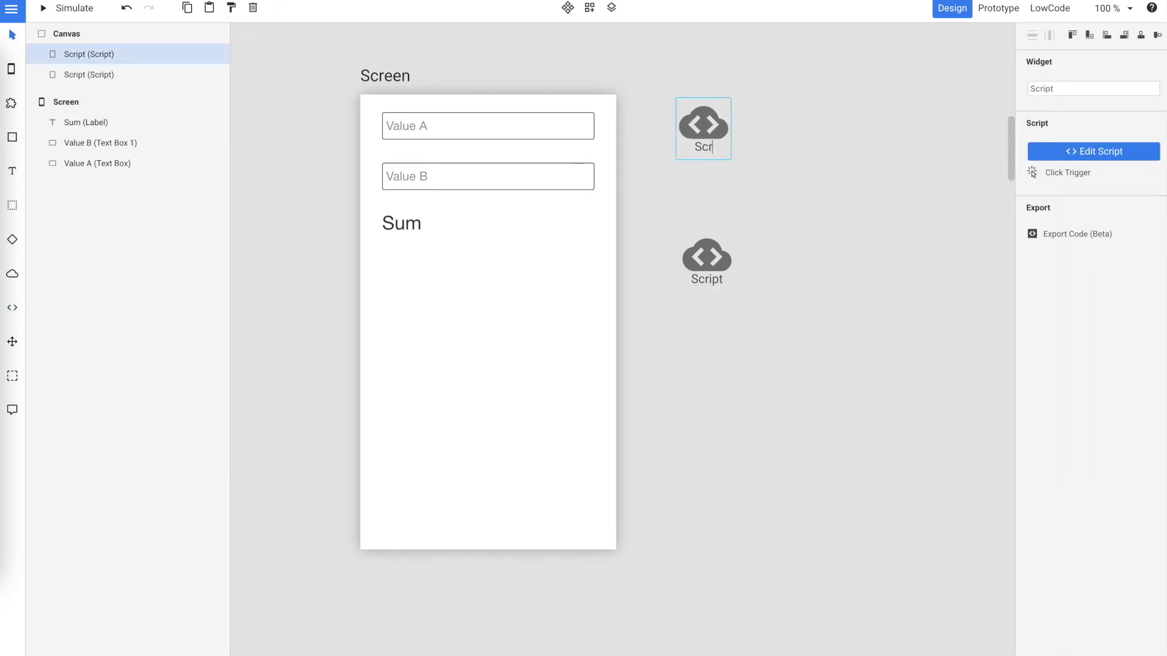
text(Load)
click(800, 182)
click(703, 128)
Write 'data.a = 2', 'data.b = 4', 'data.sum = 6' in the Load script, test, and save.
click(1115, 158)
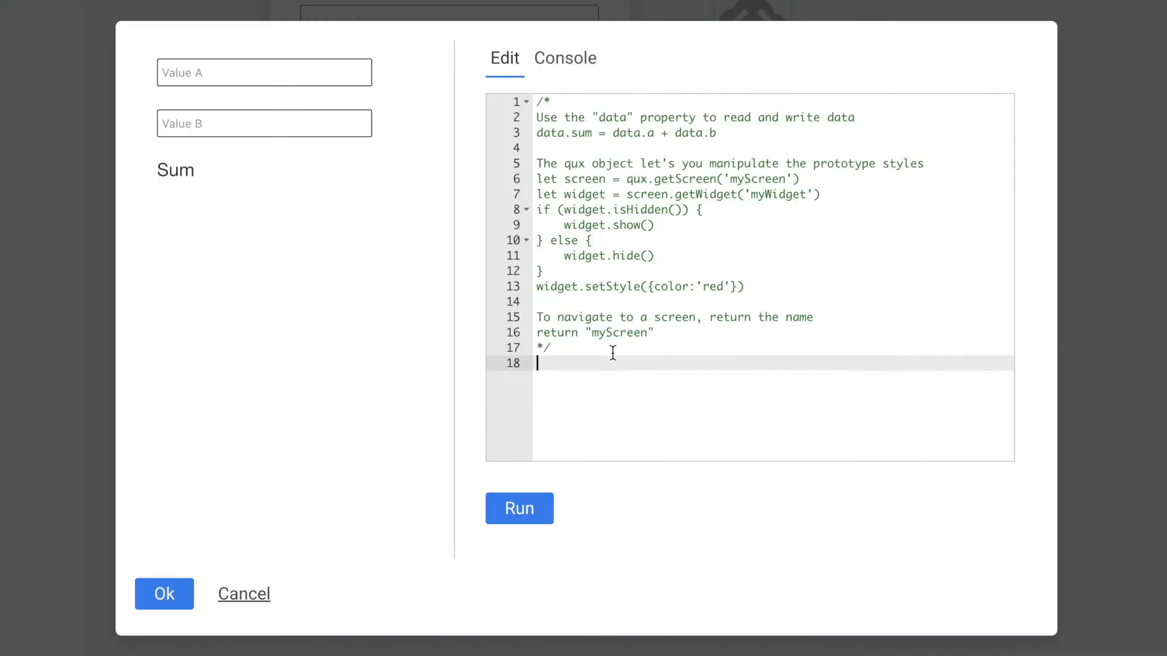
click(526, 154)
text(da)
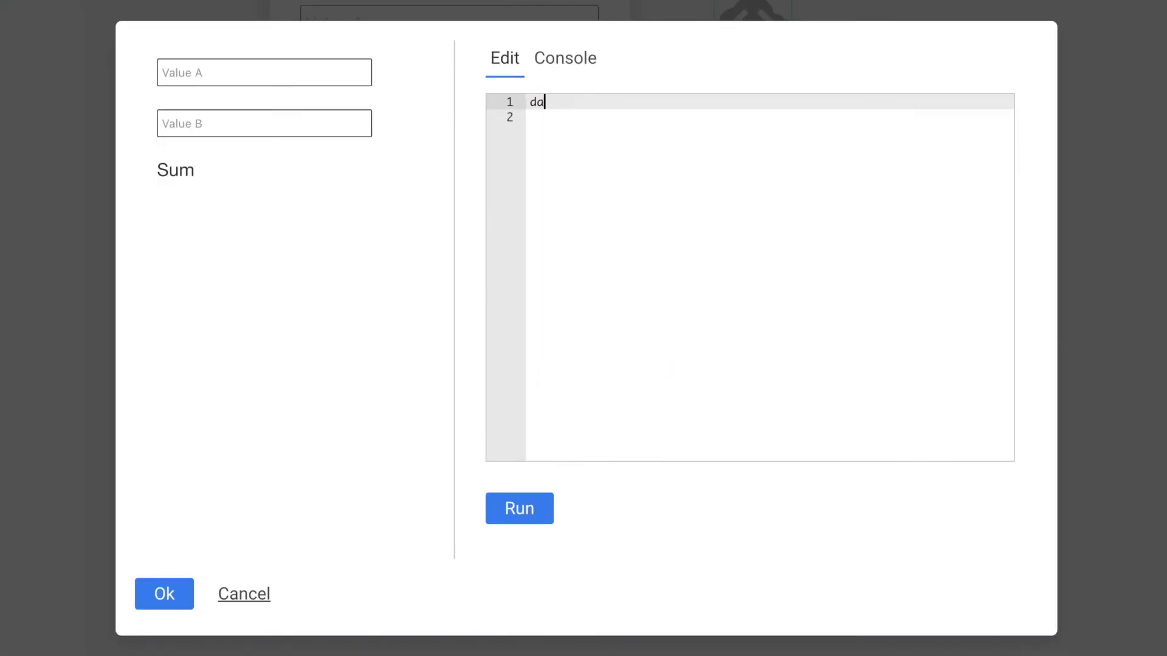
text(ta.a = 2)
key(Return)
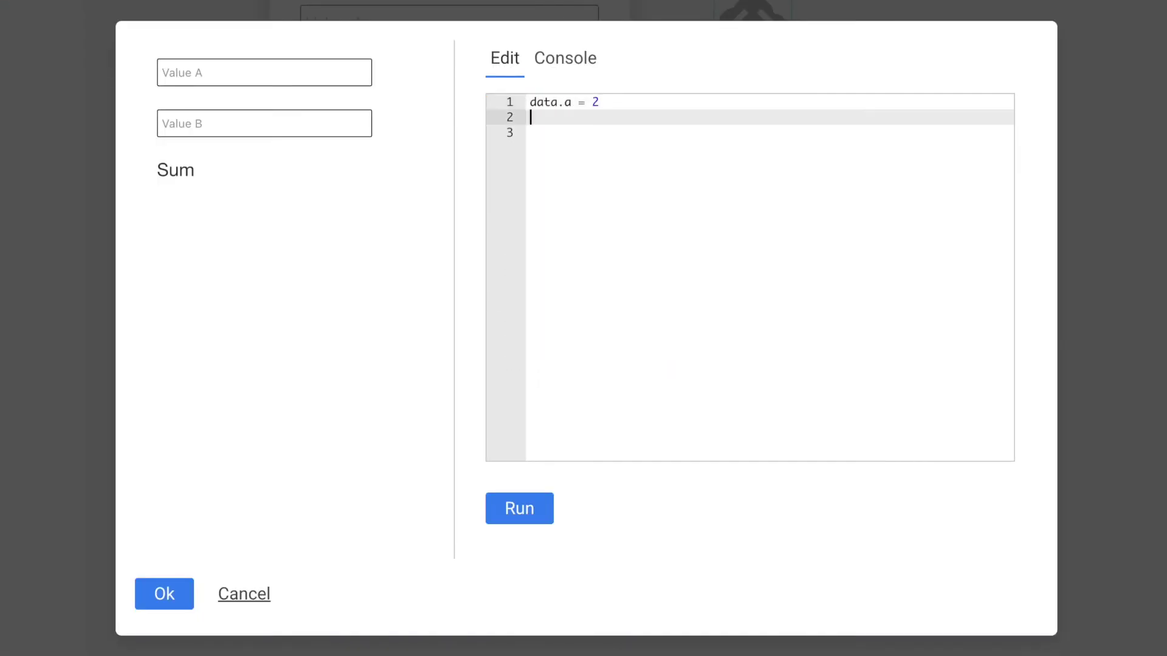
text(data.b = 4)
key(Return)
text(data.sum )
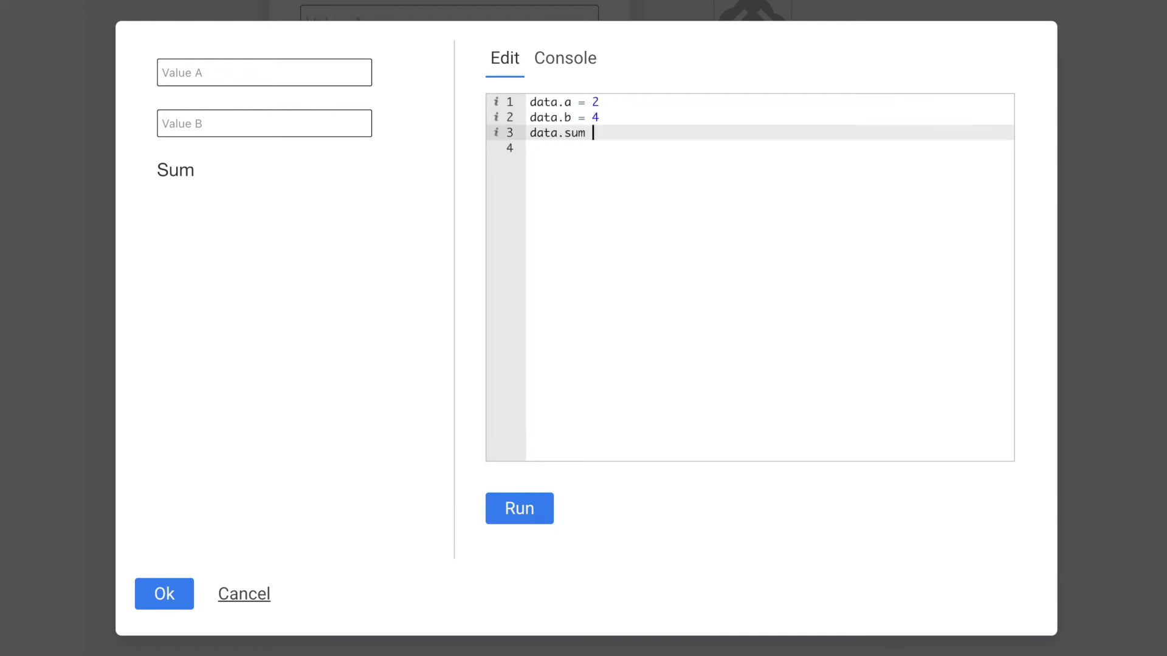
text(= 6)
click(547, 512)
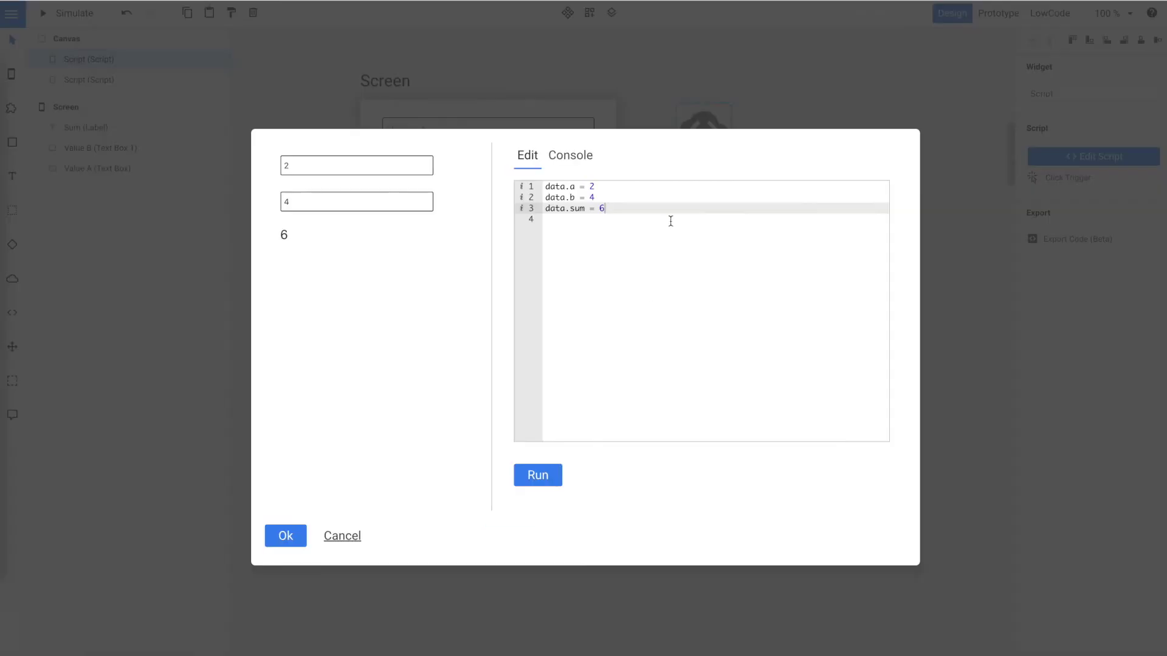
click(304, 538)
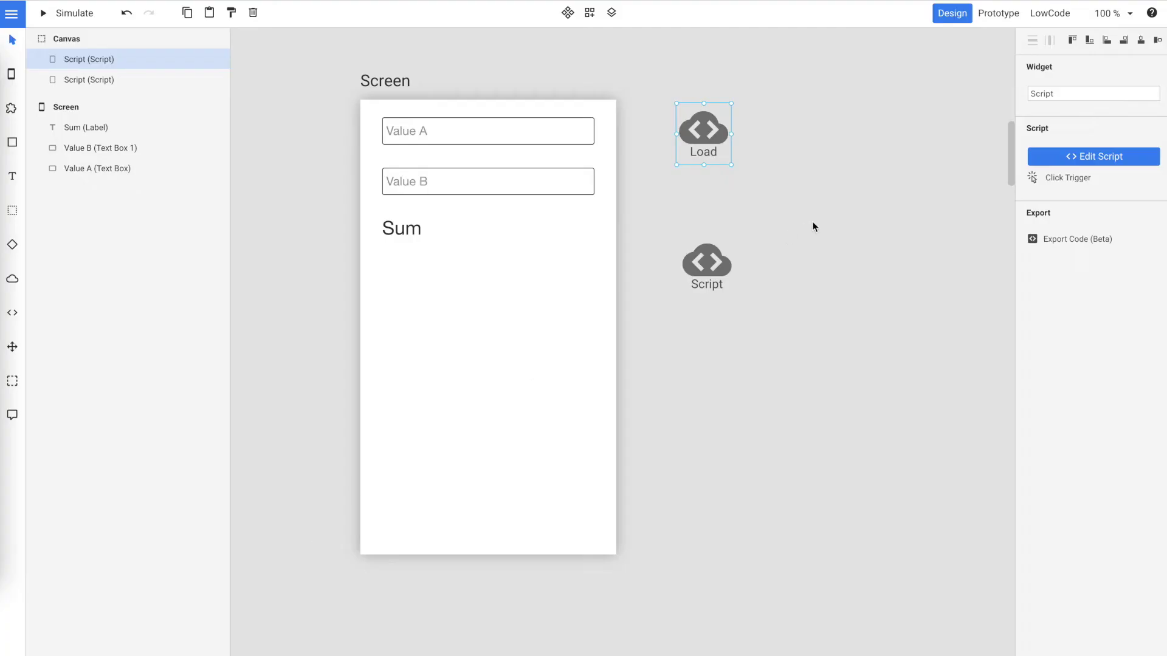
Set the Load script to Loaded Trigger and preview that its values prefill at startup.
click(1044, 179)
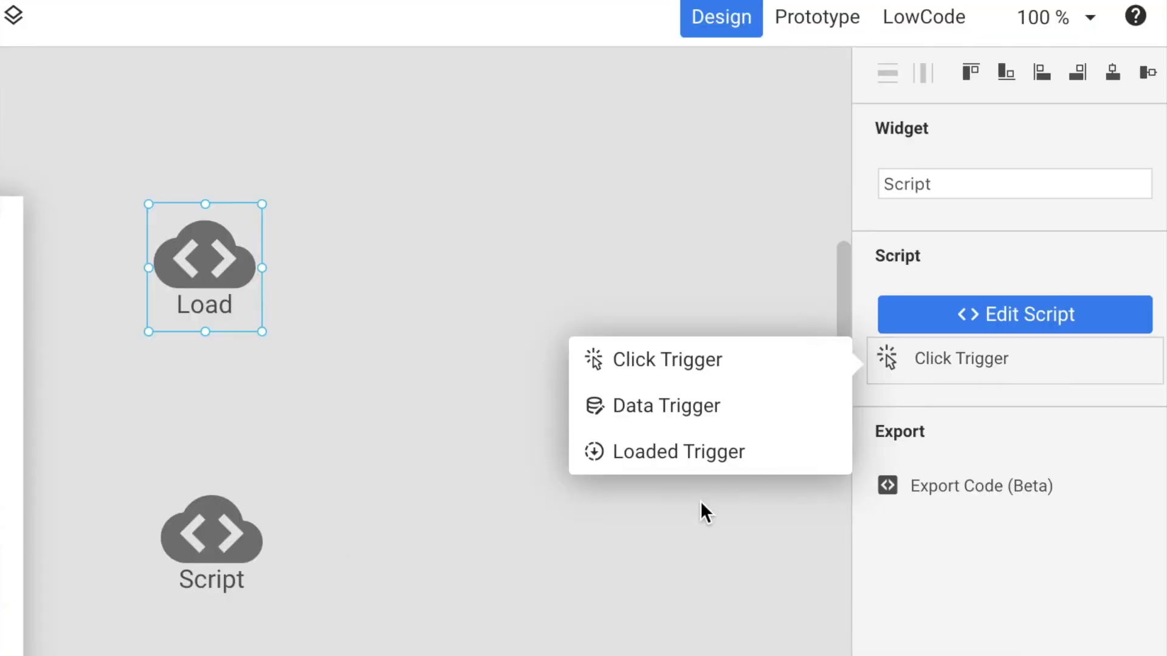
click(719, 465)
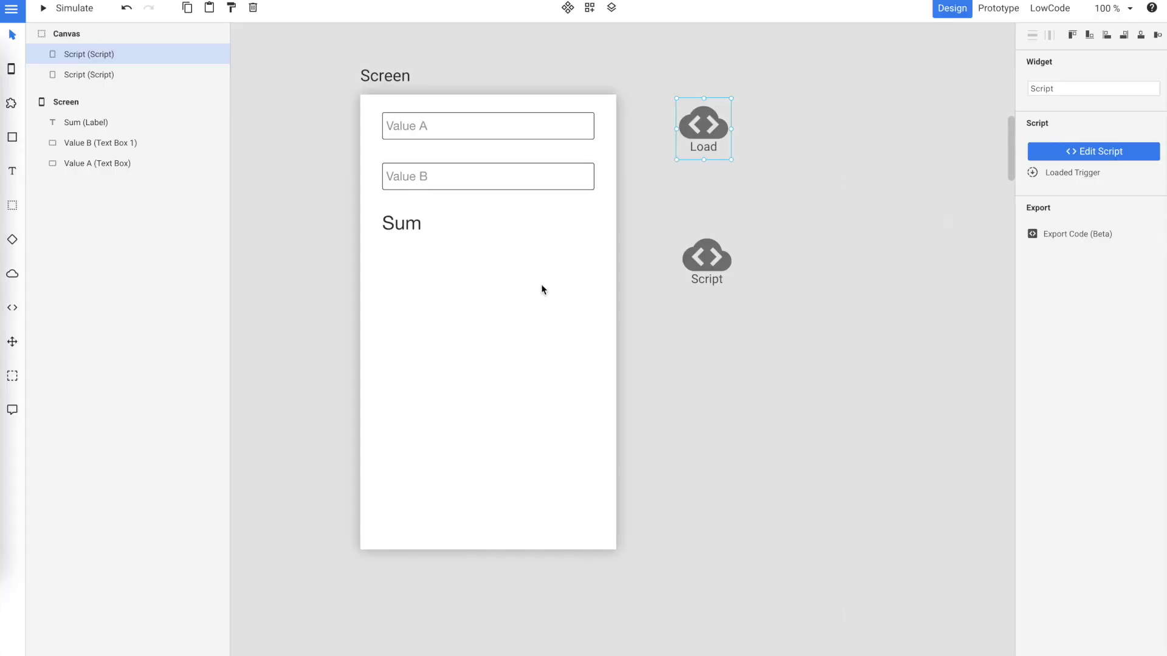
click(374, 296)
click(67, 8)
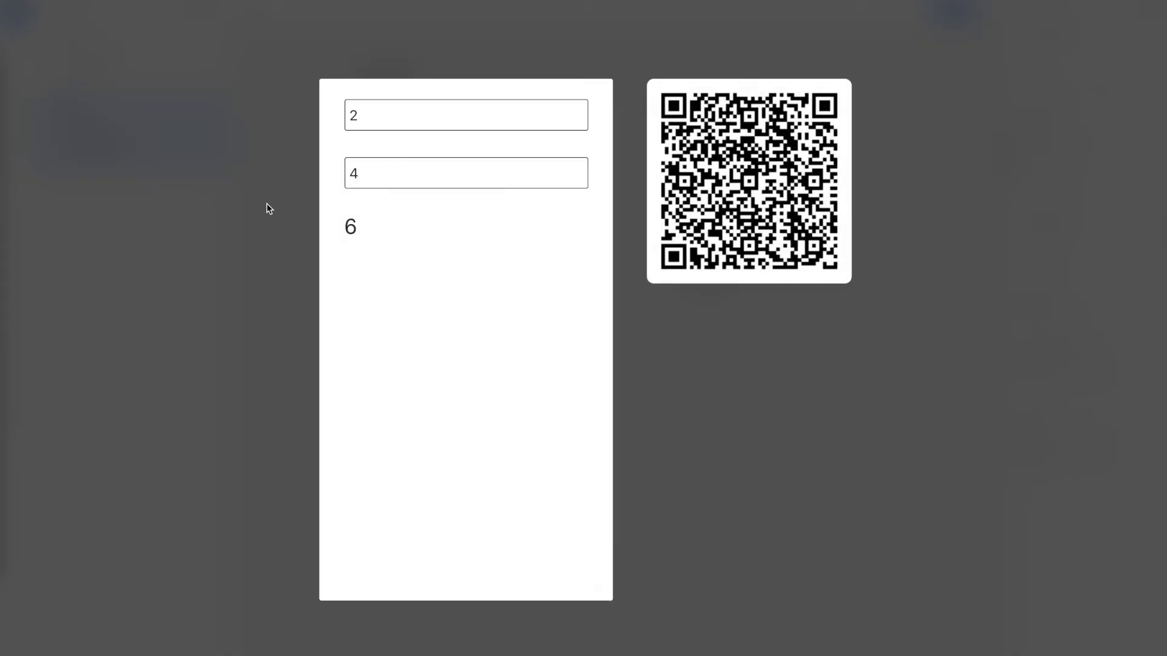
click(254, 235)
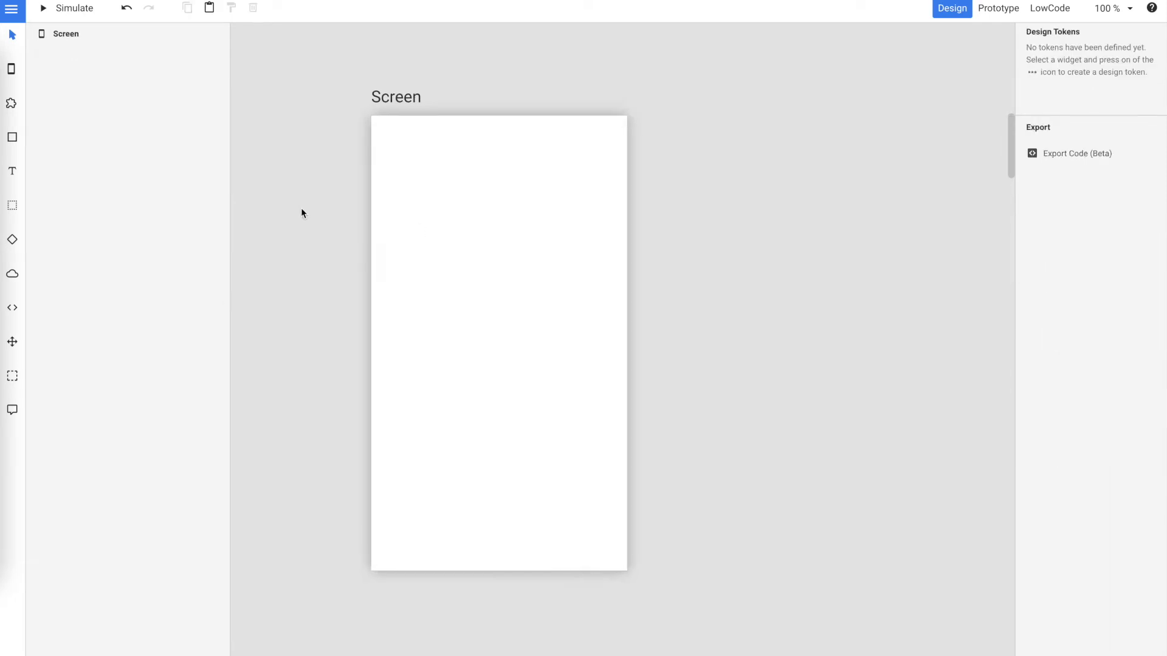
Add a Text Box to the new screen with a Run button below it.
key(w)
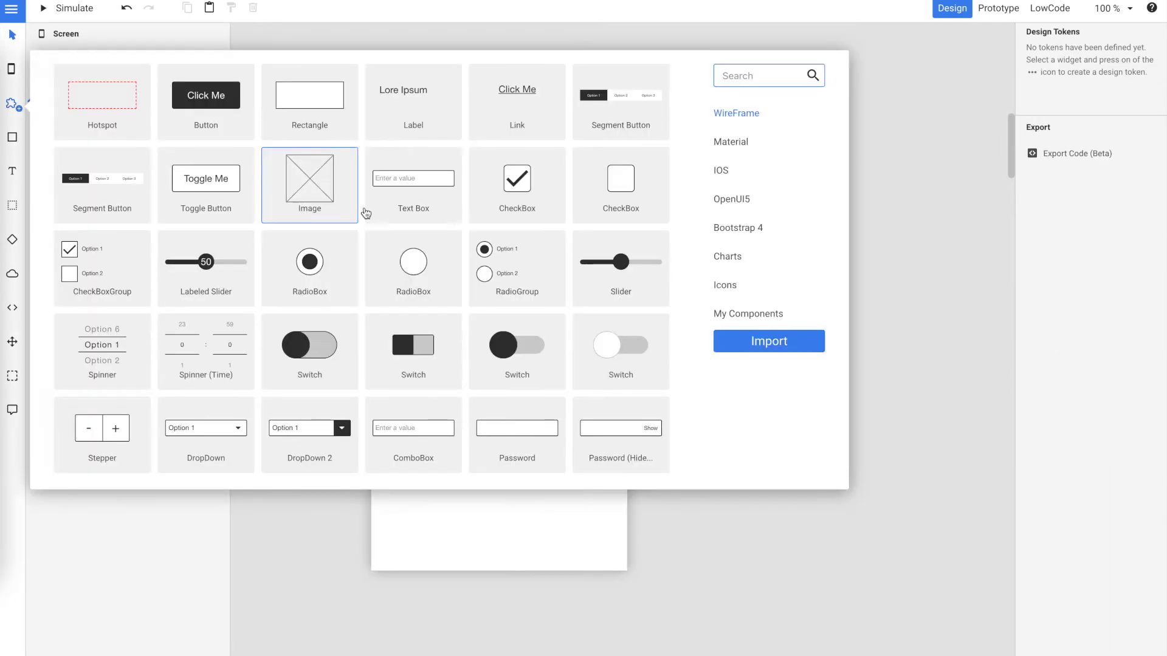
click(619, 425)
click(499, 177)
key(w)
click(431, 222)
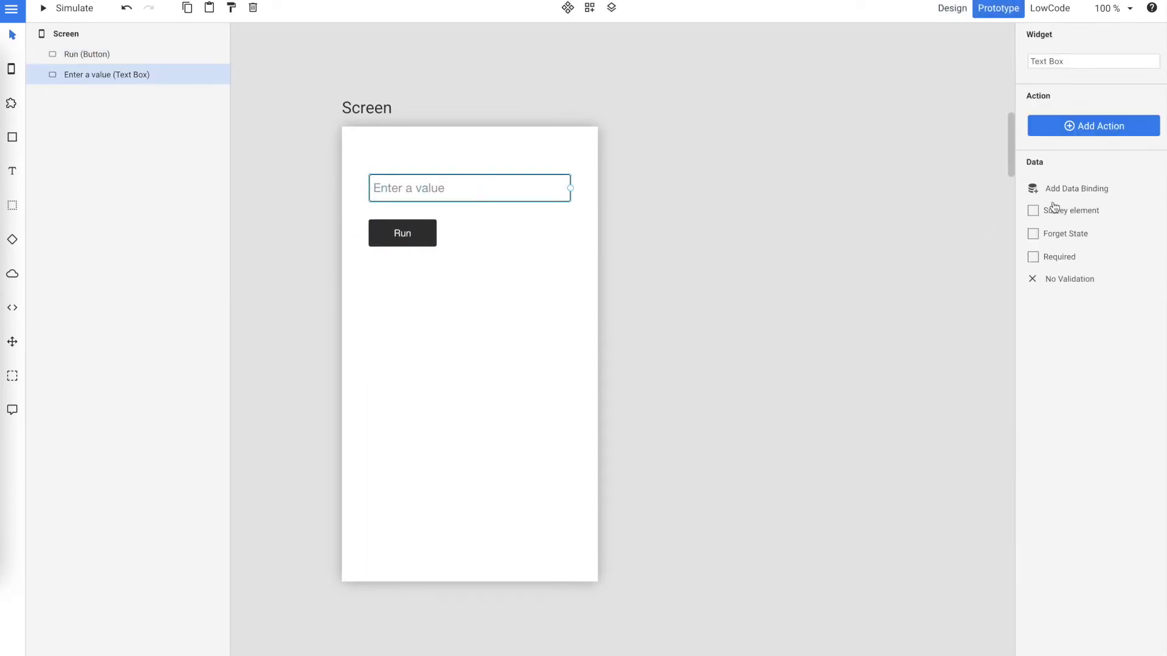
click(1058, 190)
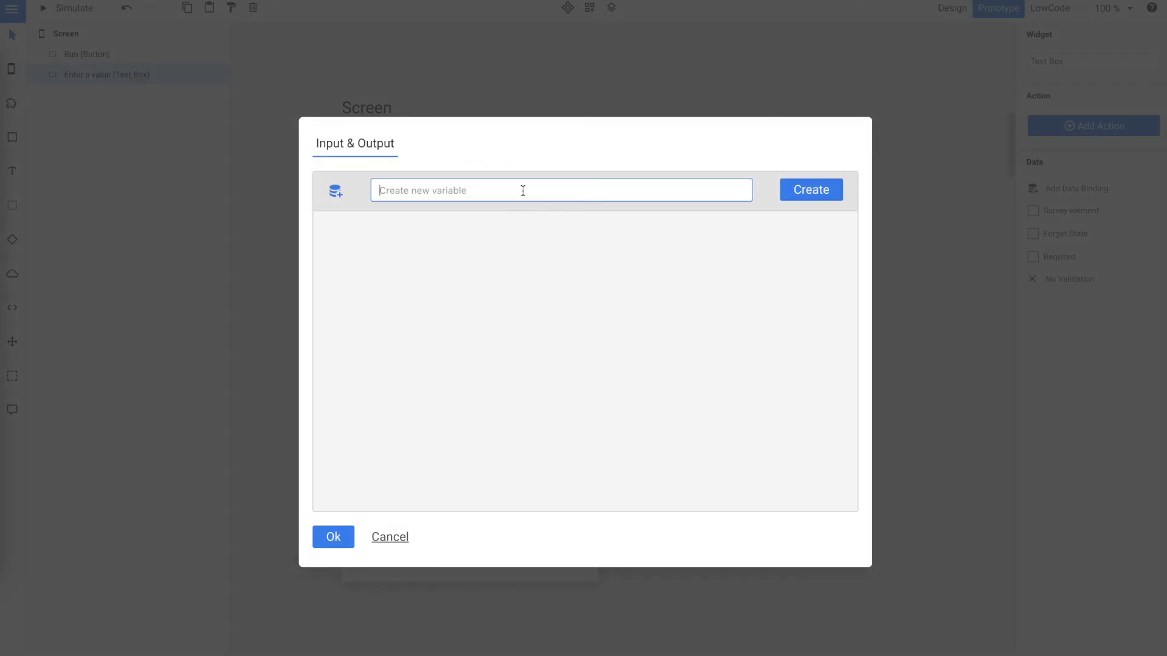
Bind the text box to a new variable x.
text(x)
key(Return)
click(333, 537)
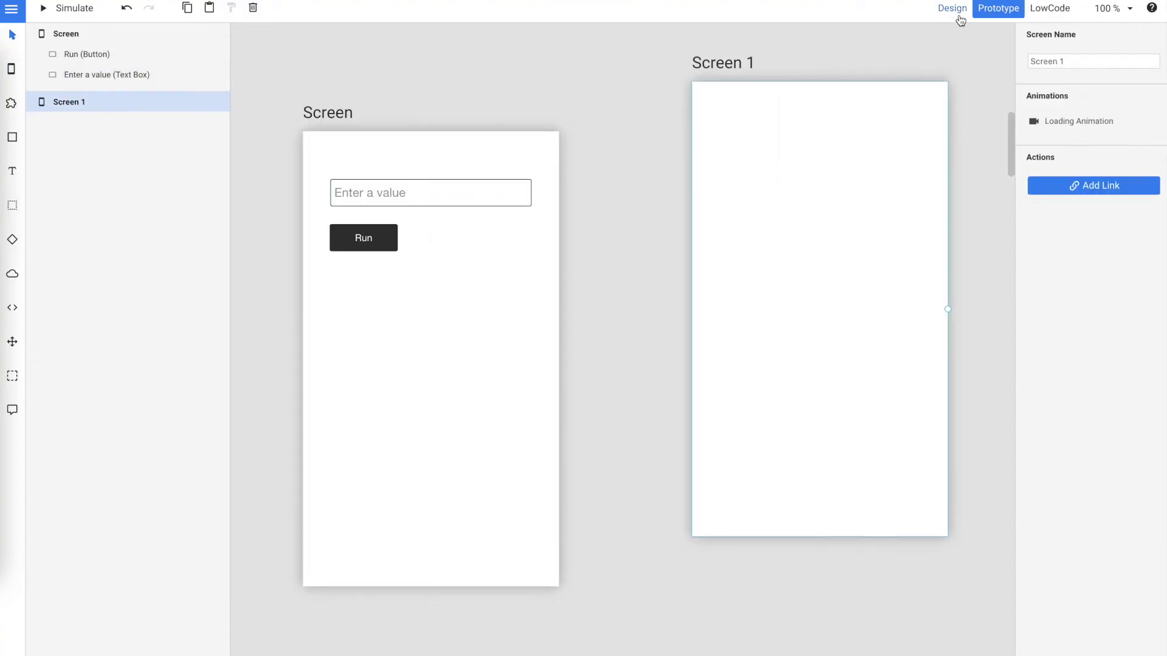
click(952, 9)
Name the two new screens Bigger5 and SmallerEquals5.
triple_click(1057, 61)
text(Bigger5)
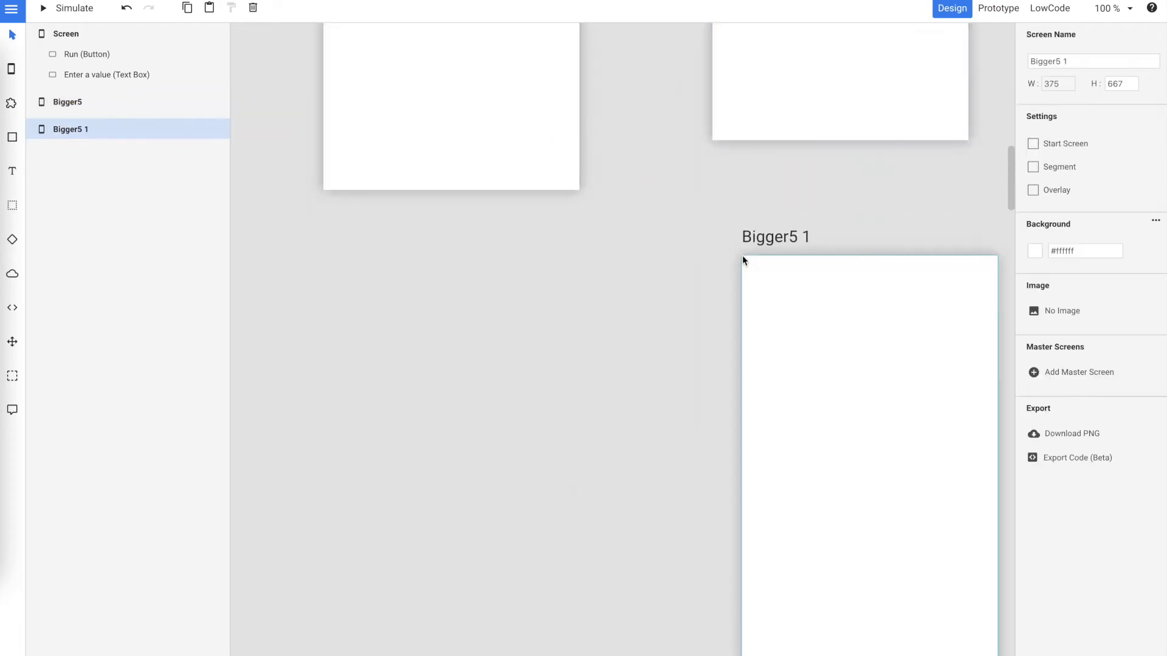
key(ctrl+a)
text(SmallerEquals5)
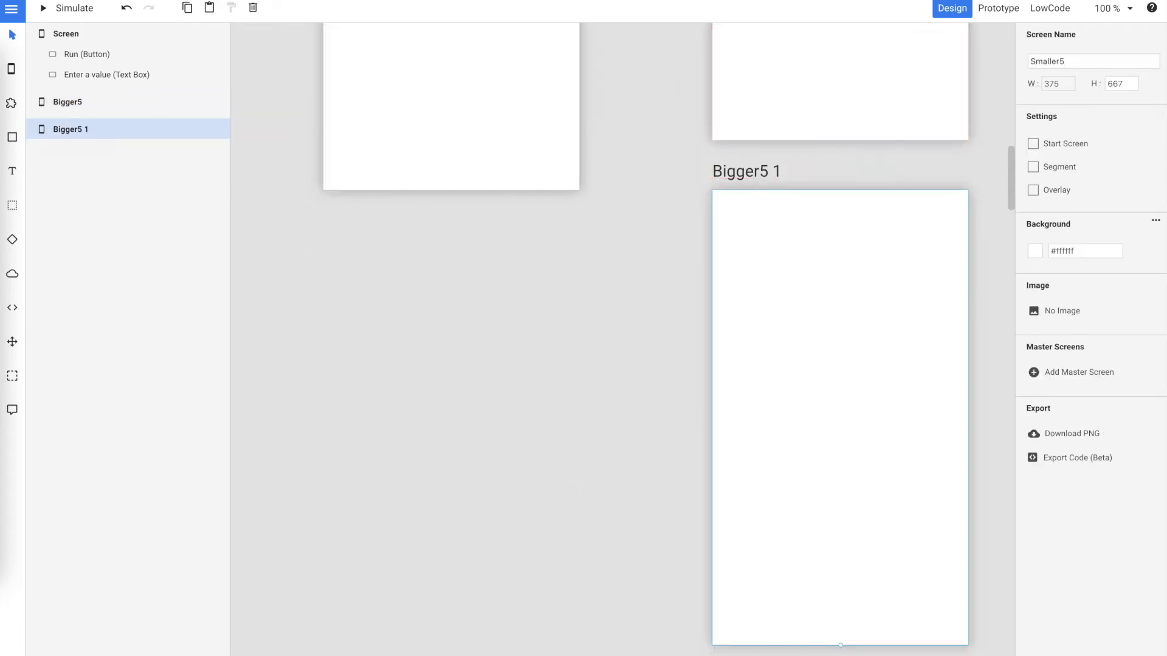
key(Left)
text(Equals)
key(Return)
Add a 'Bigger 5' label on Bigger5 and paste a copy into SmallerEquals5.
click(632, 214)
click(802, 228)
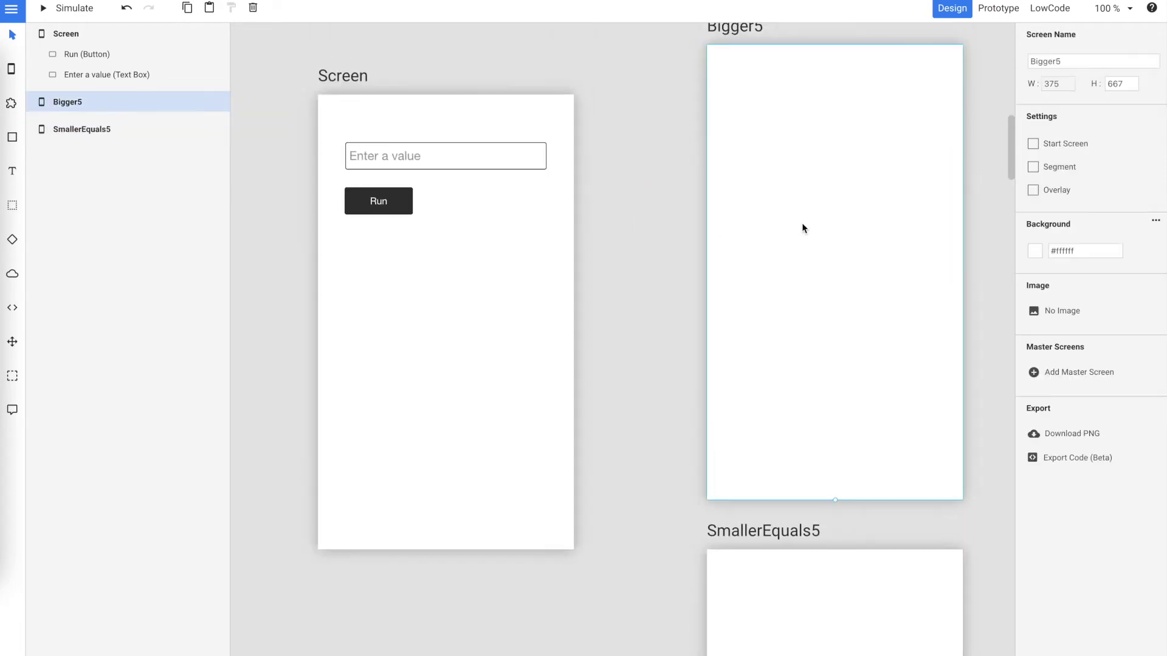
text(Bigger 5)
key(Escape)
key(ctrl+c)
scroll(838, 359, down, 5)
key(ctrl+v)
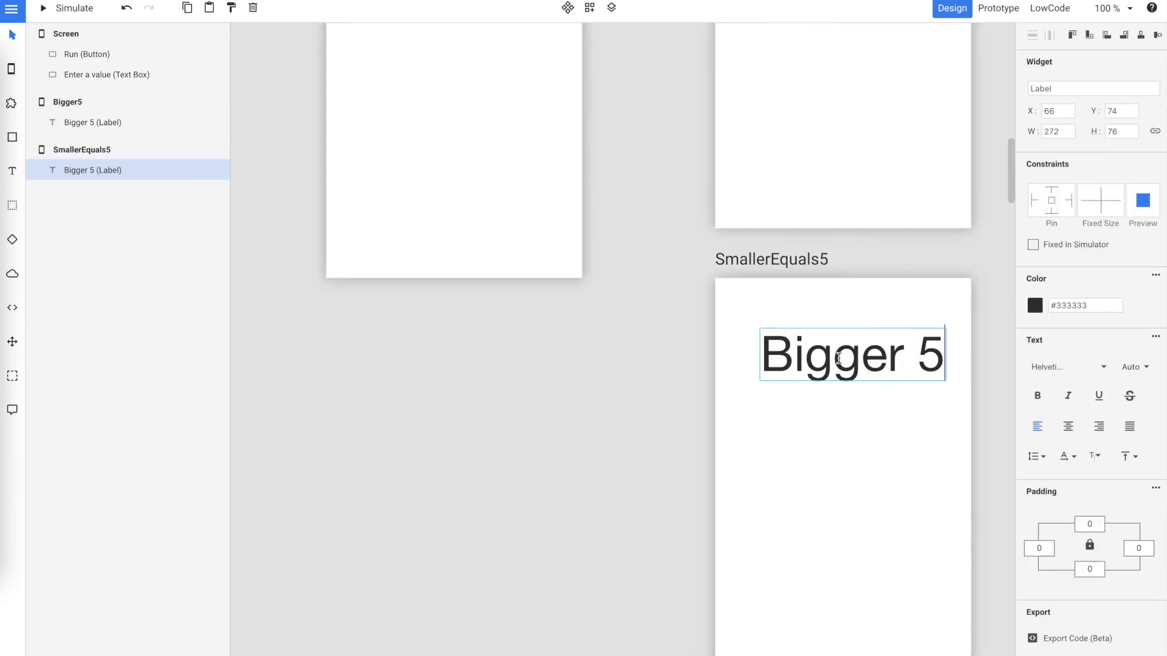
Change the copied label to 'Smaller 5' and widen it to fit.
double_click(839, 358)
key(BackSpace)
text(Smaller)
drag(760, 354, 737, 354)
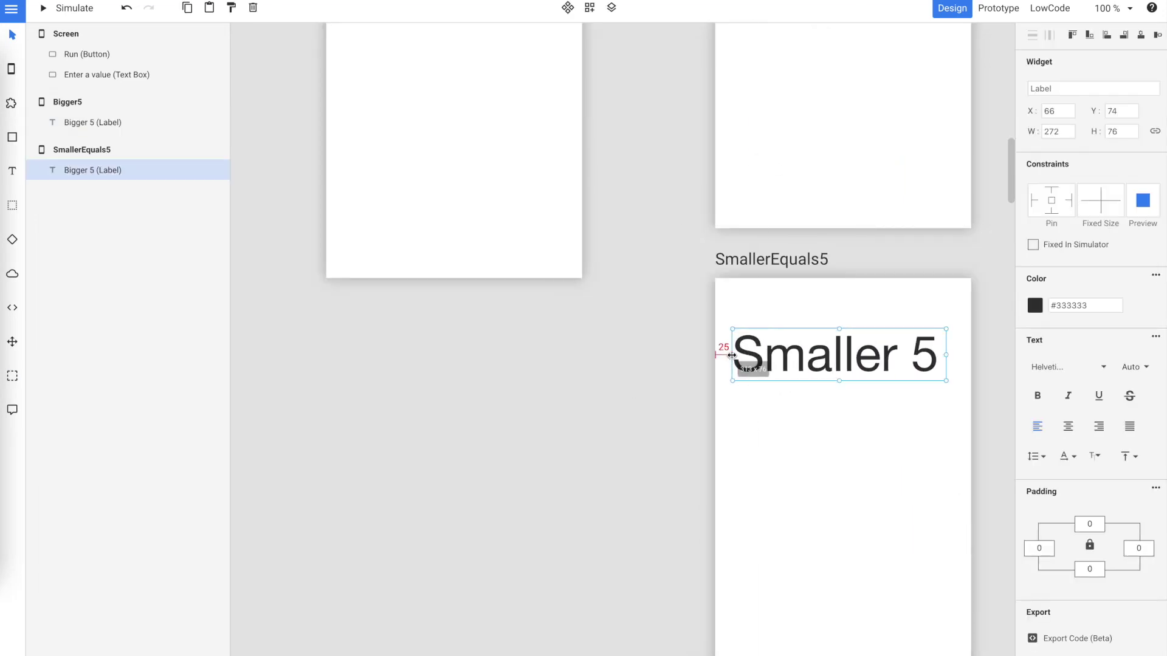
click(601, 259)
scroll(639, 285, up, 5)
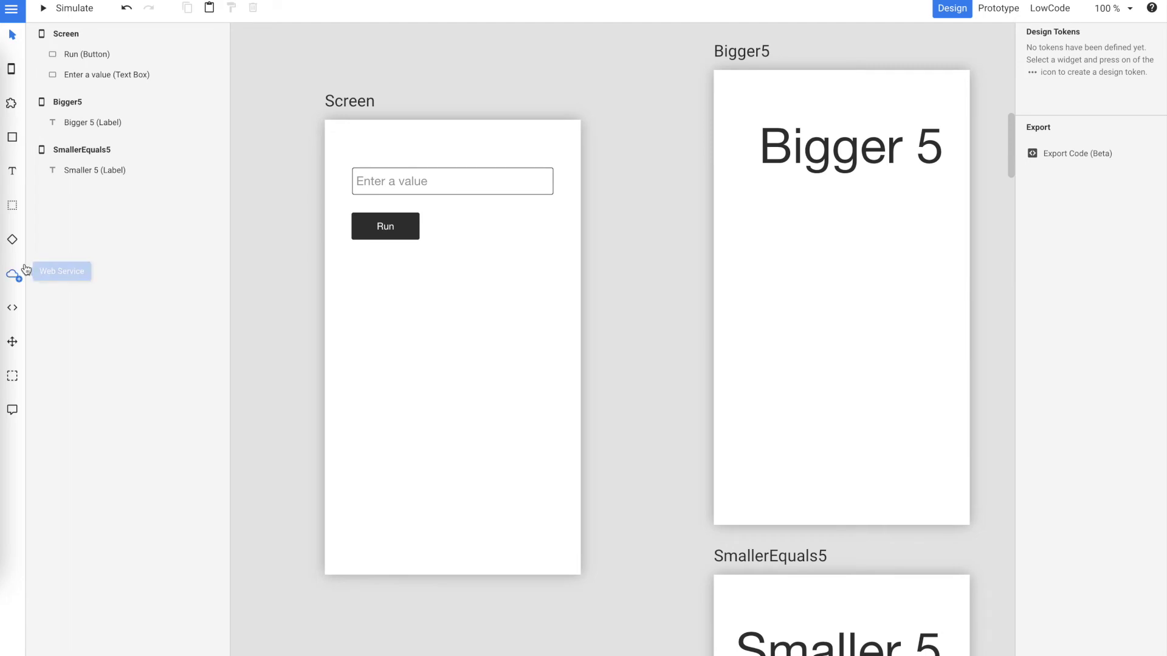
Add a Script widget beside the start screen and link the Run button to it.
drag(12, 307, 621, 212)
click(413, 234)
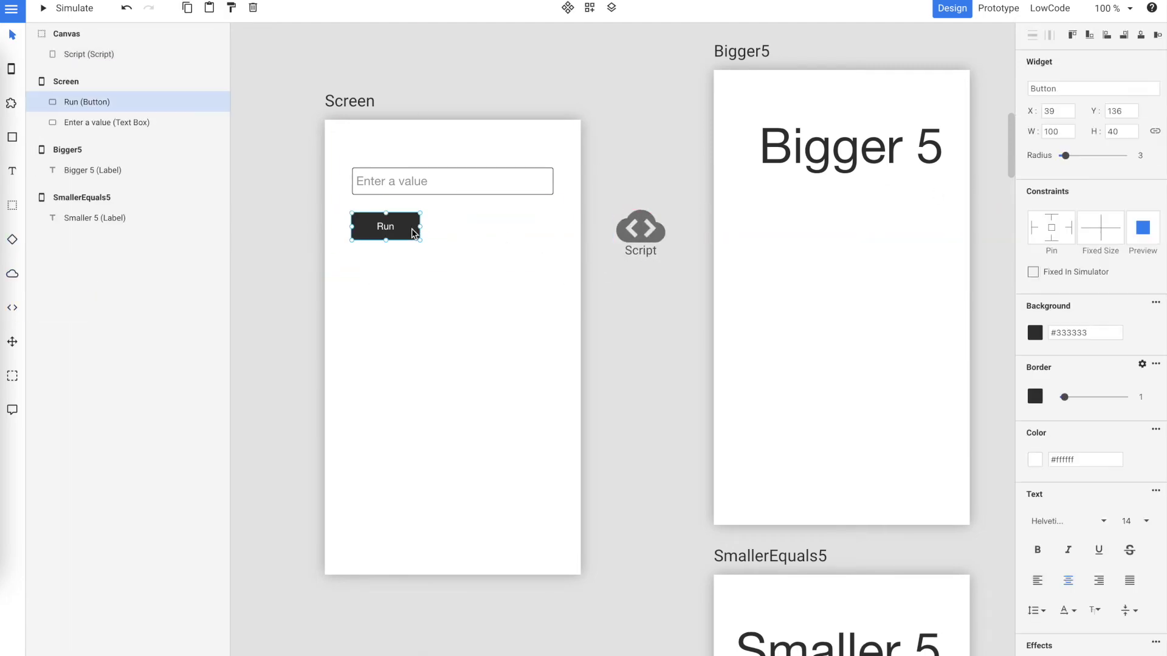
click(998, 7)
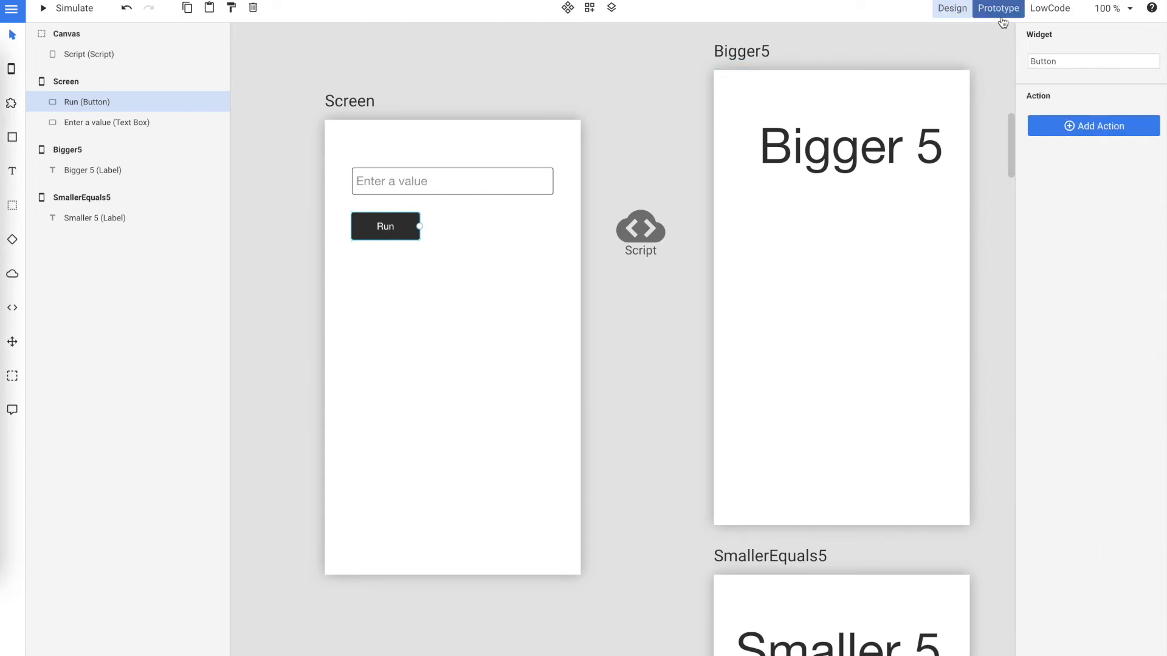
click(1037, 127)
click(972, 127)
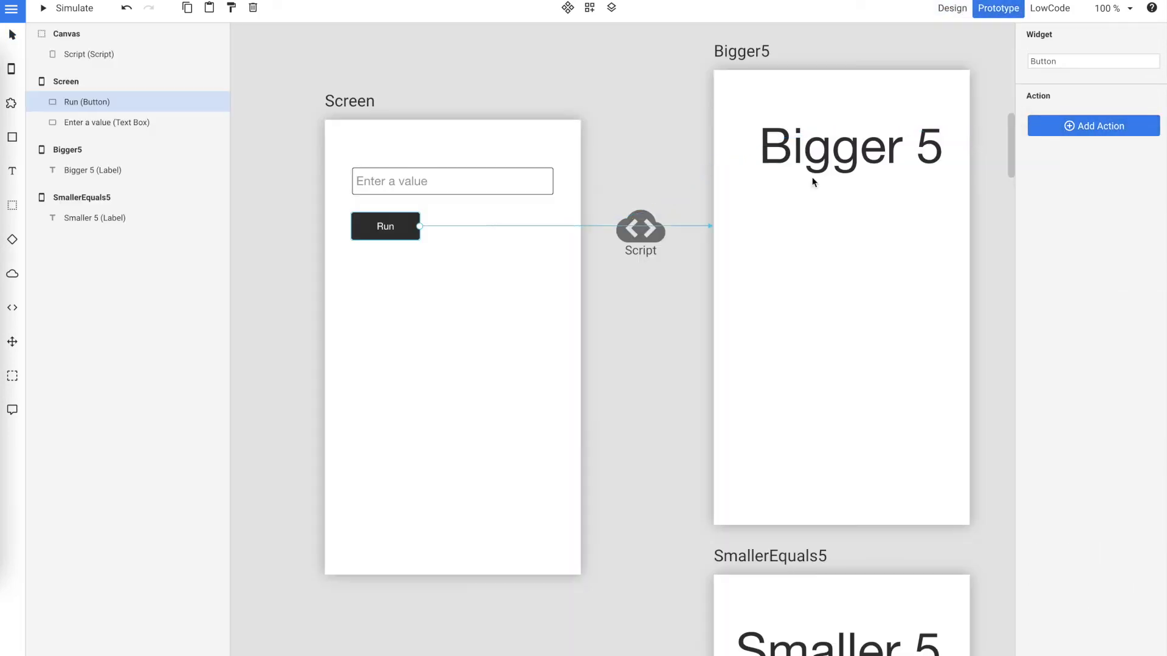
click(646, 232)
Open the Script's code editor from Design mode.
click(646, 232)
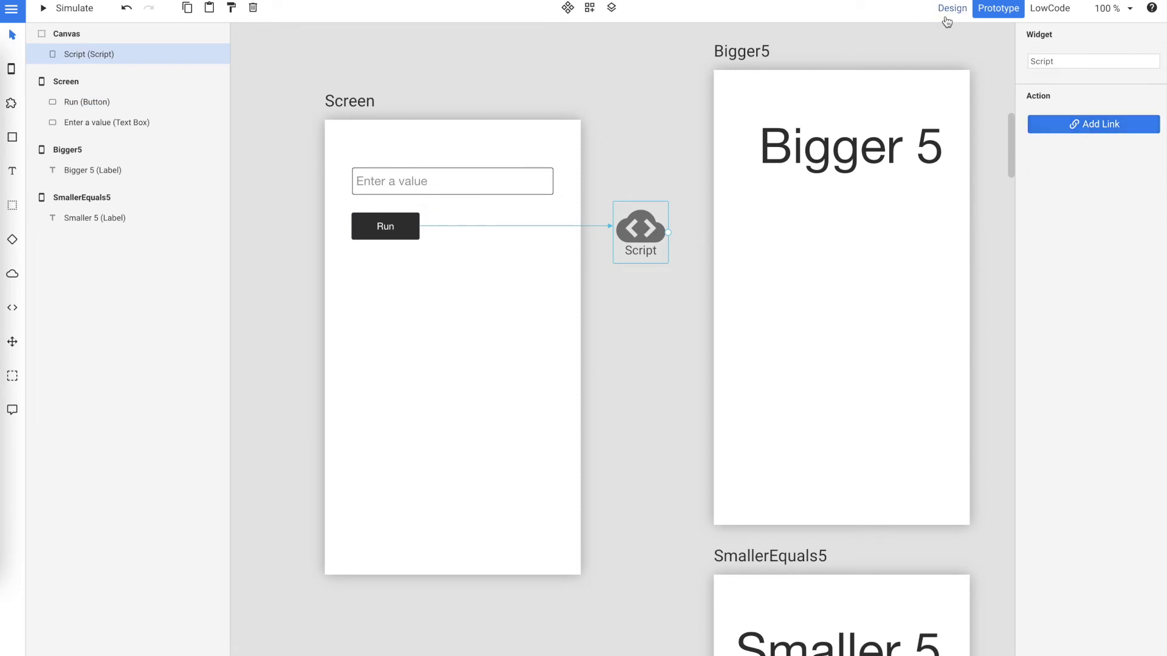
click(951, 8)
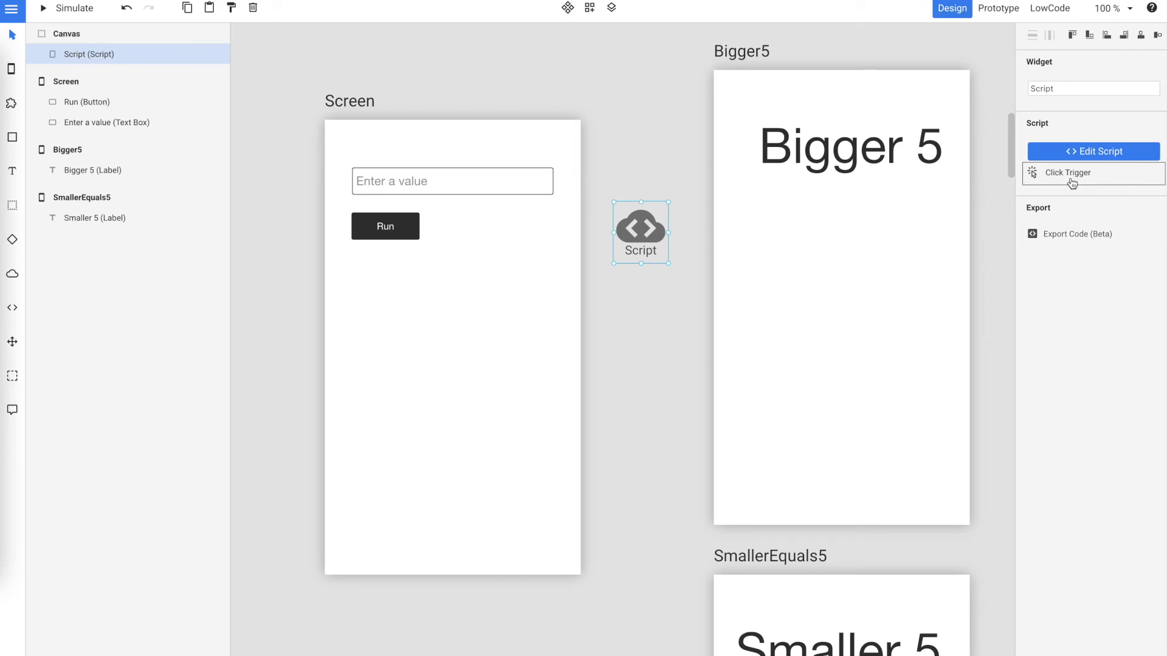
click(1091, 152)
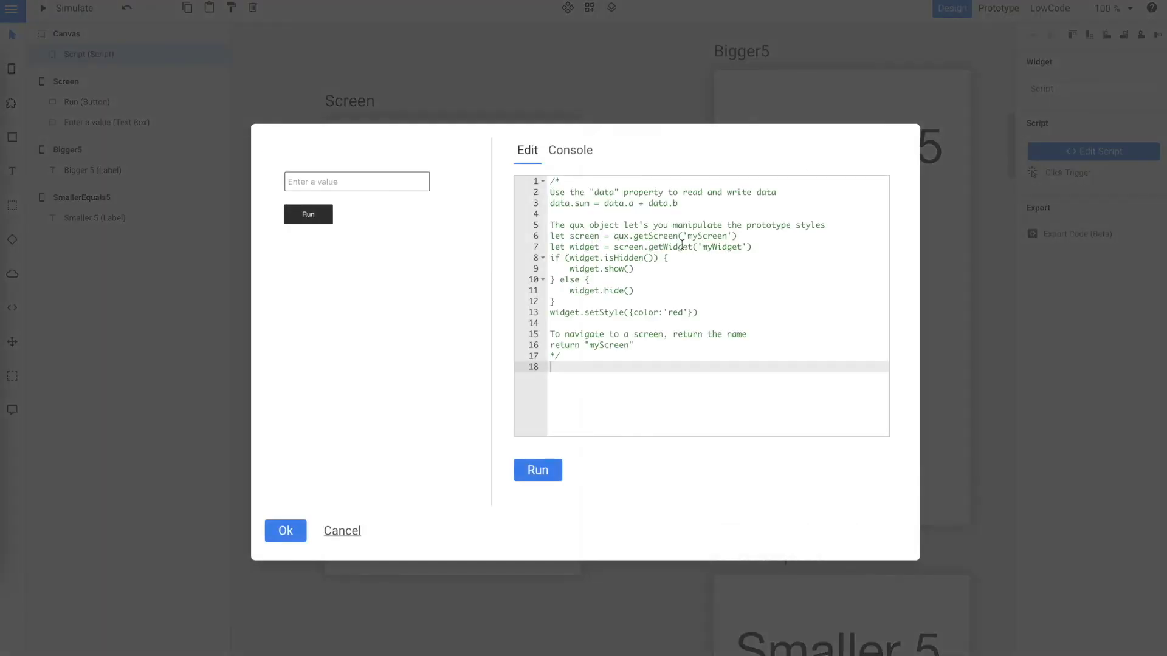
Replace the sample code with 'let c = data.c * 1' and an if (c <= 5) returning "SmallerEquals5".
key(ctrl+a)
key(BackSpace)
text(let c )
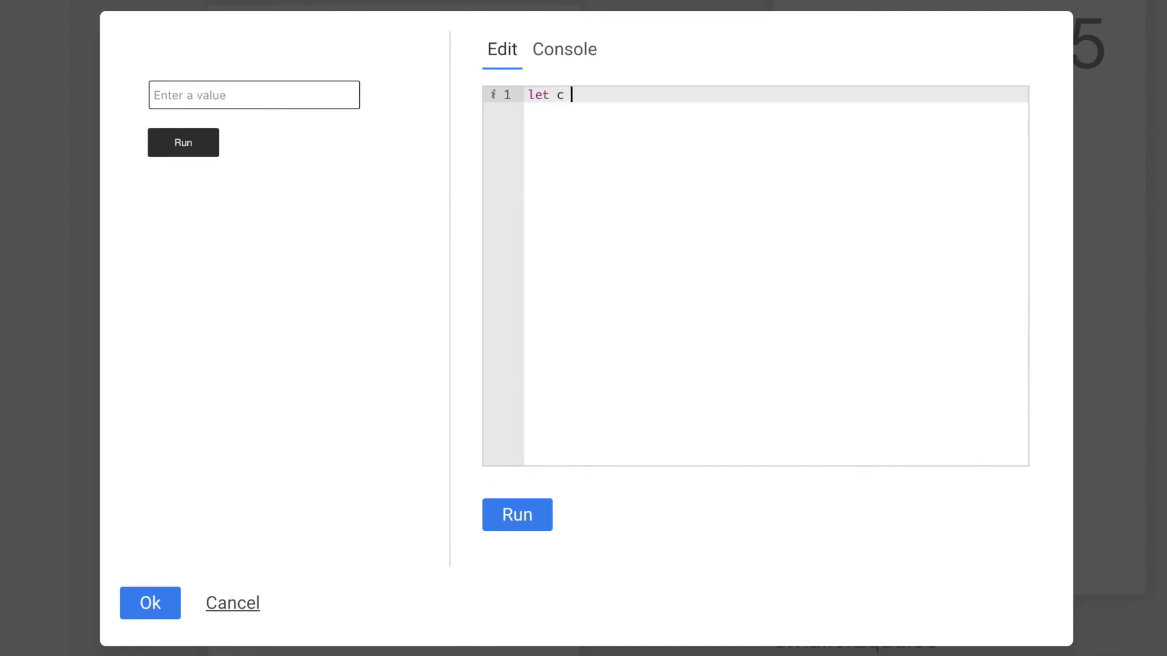
text(= data.c * 1)
key(Return)
key(Return)
text(if (c )
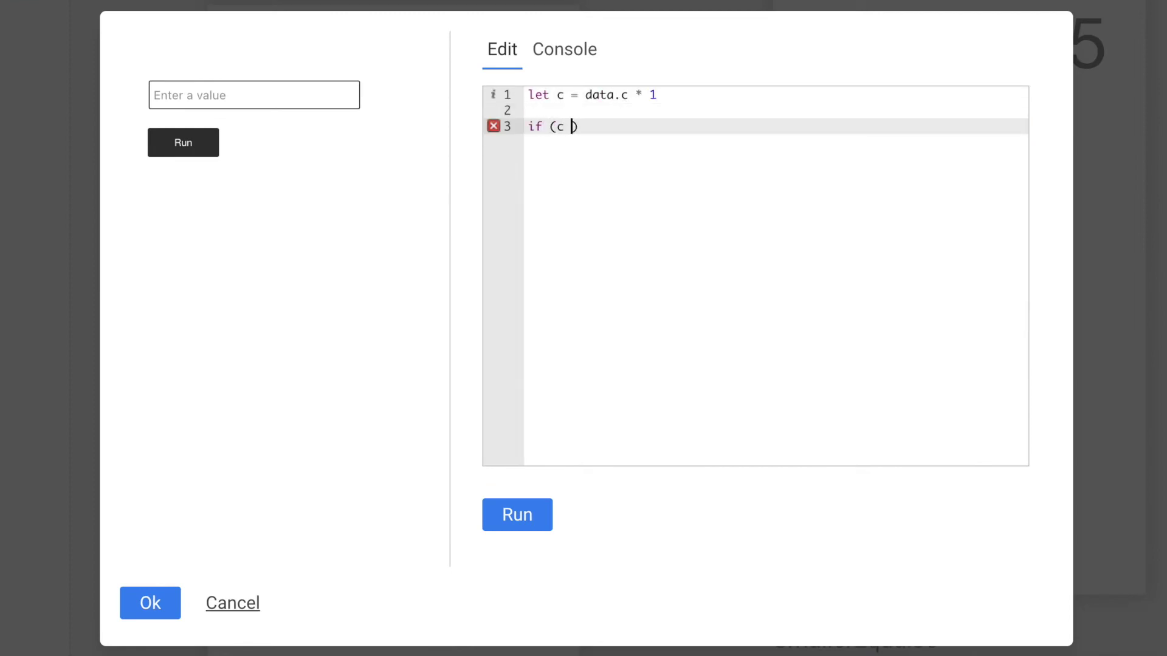
text(< = 5) {)
key(Return)
text(return )
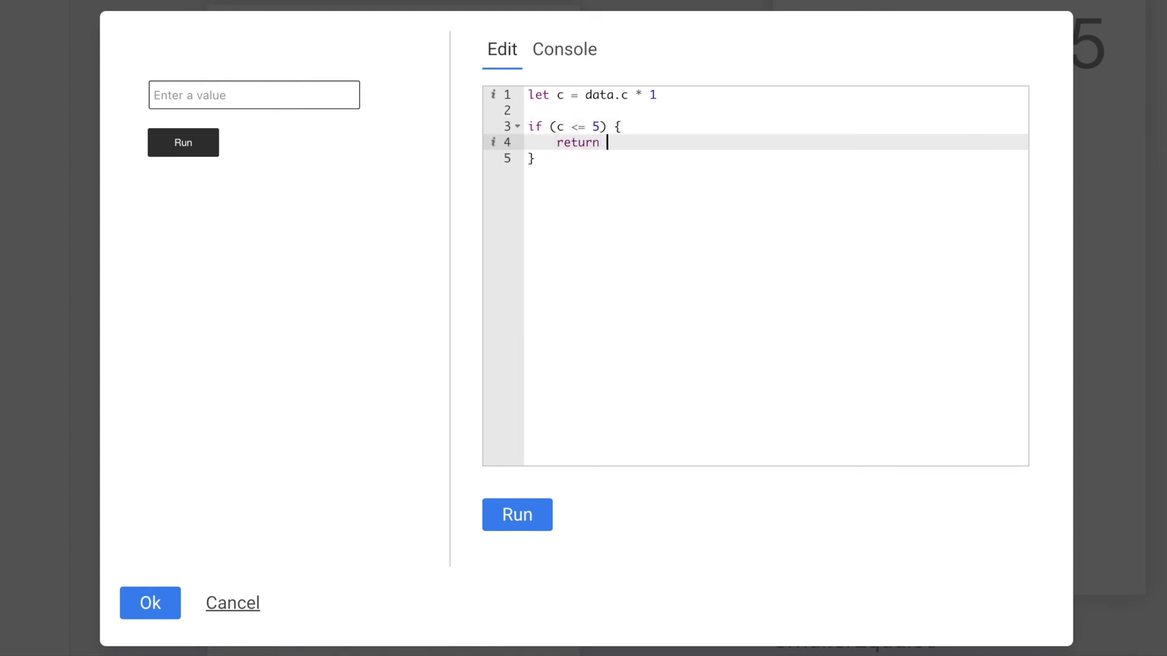
text("Smaller")
key(Left)
text(SmallerEquals5)
Add an else branch returning "Bigger5" and enter 2 as the test value.
key(Down)
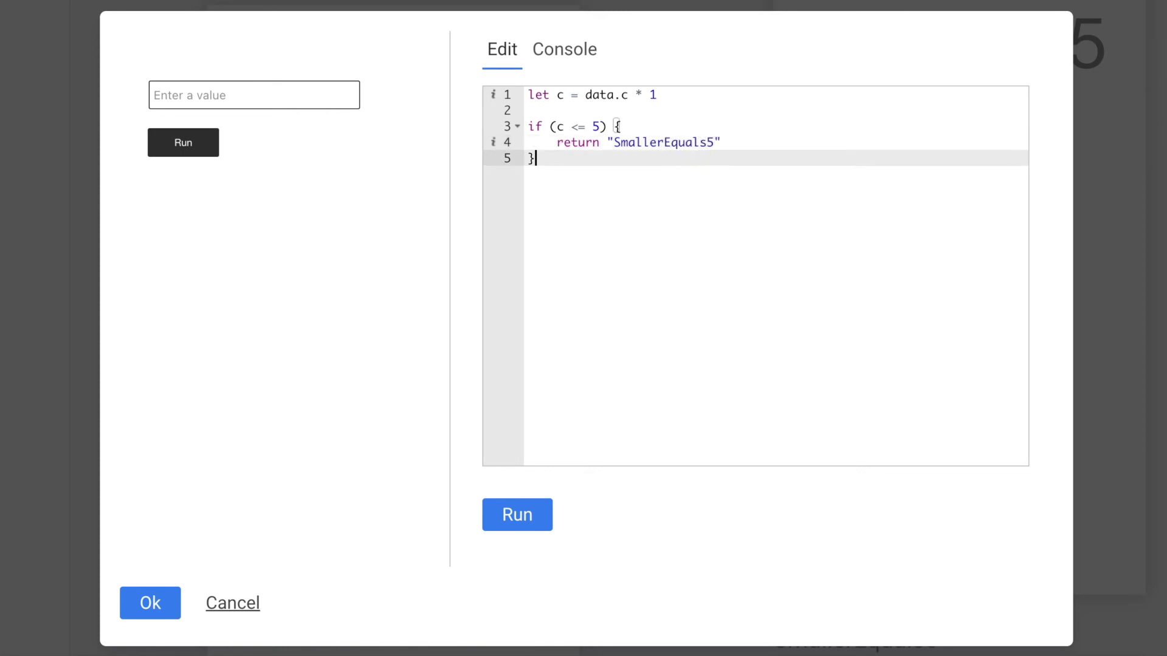
text(else {)
key(Return)
text(re)
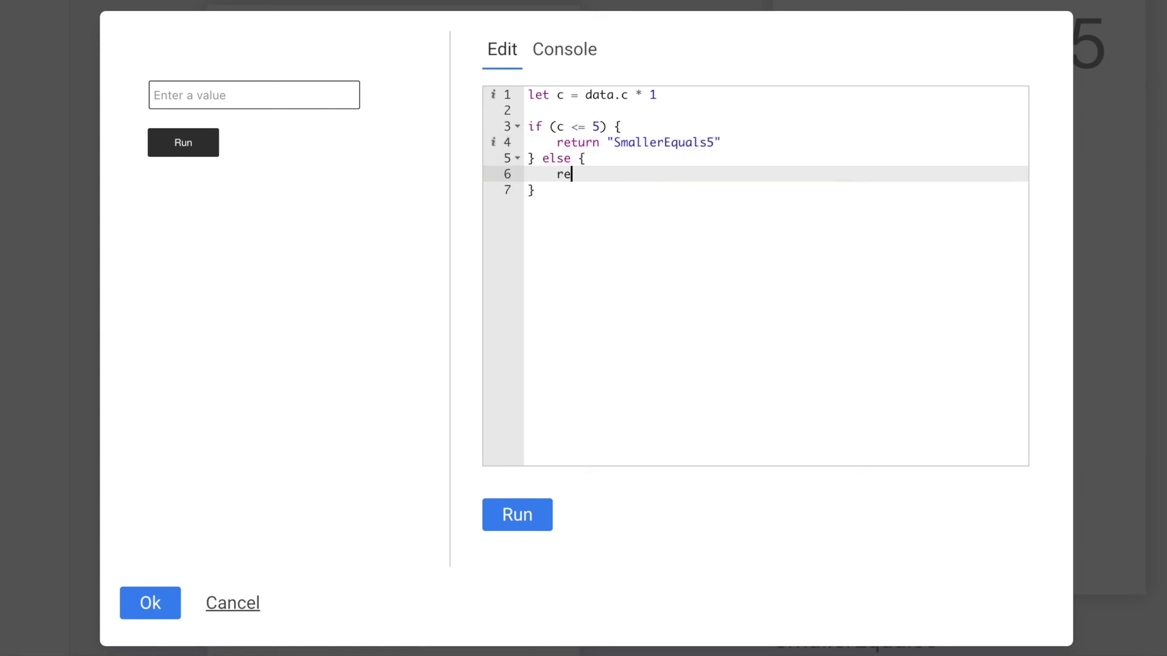
text(turn "Bigger5")
key(Left)
text(Bigger5)
click(248, 99)
text(2)
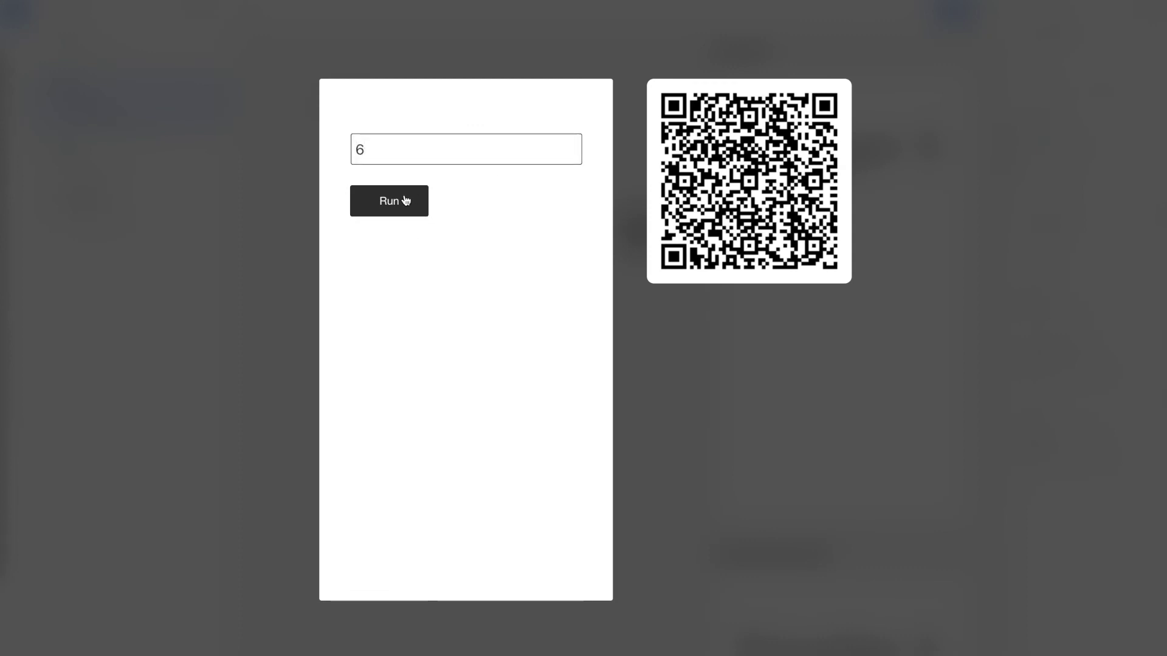
Close the simulation preview to return to the design canvas.
click(288, 213)
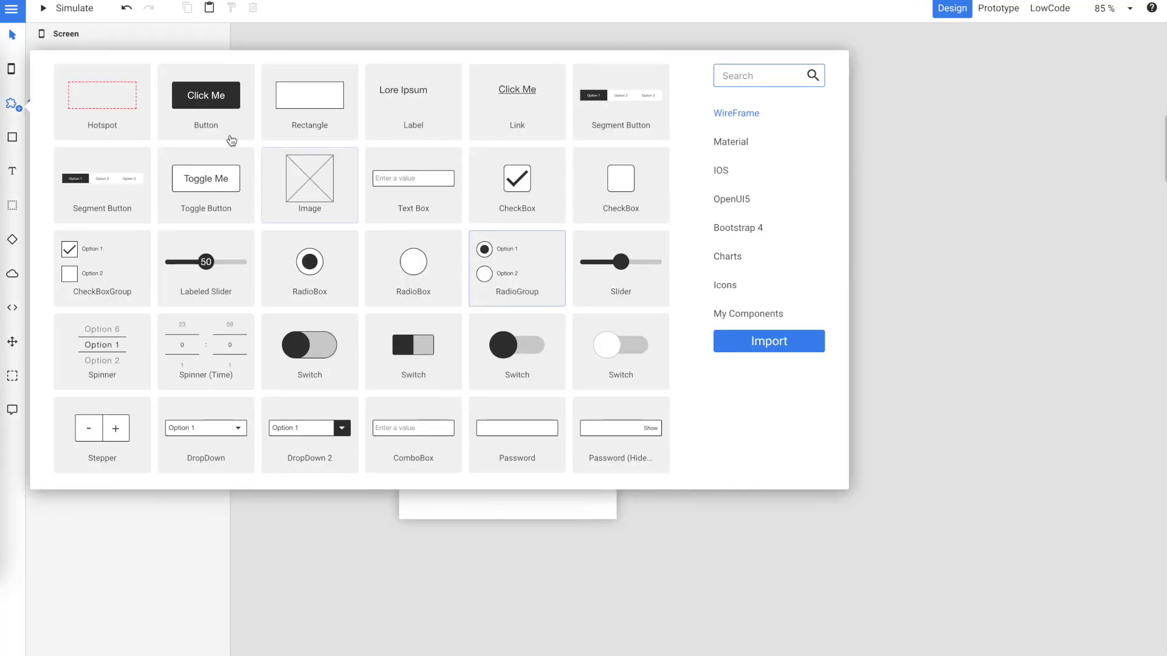
Place a button labelled Toggle at the top of the Screen.
drag(231, 141, 450, 179)
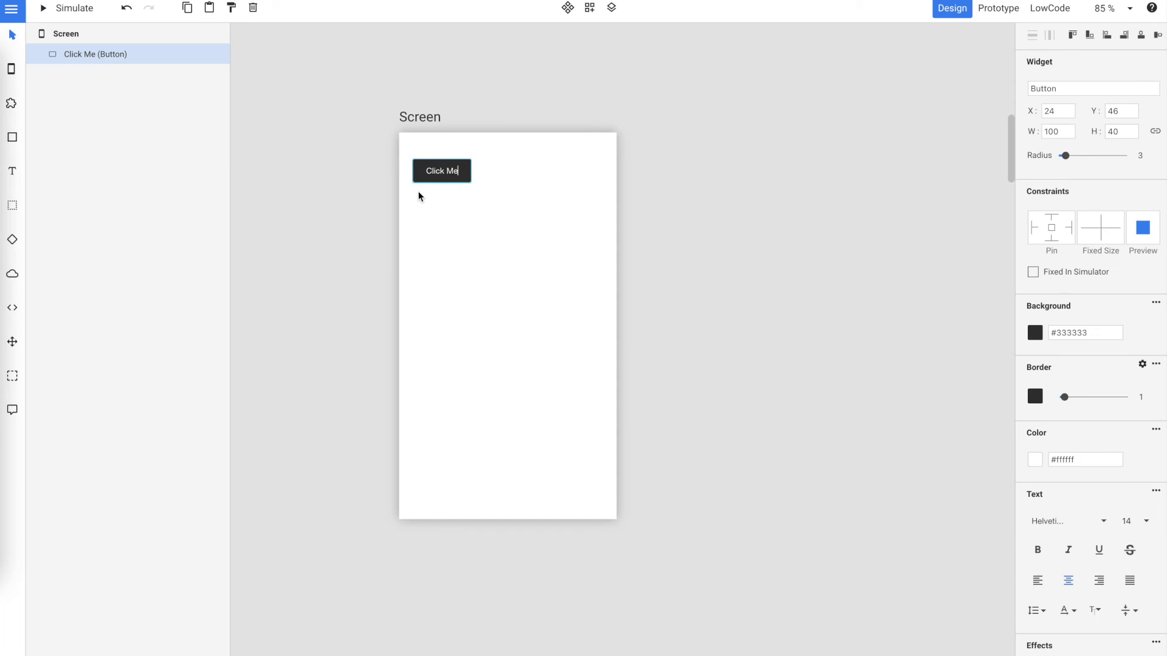
text(Toggle)
click(307, 243)
click(442, 171)
Add a rectangle below the Toggle button and rename it Box1.
click(427, 206)
key(w)
drag(309, 100, 604, 331)
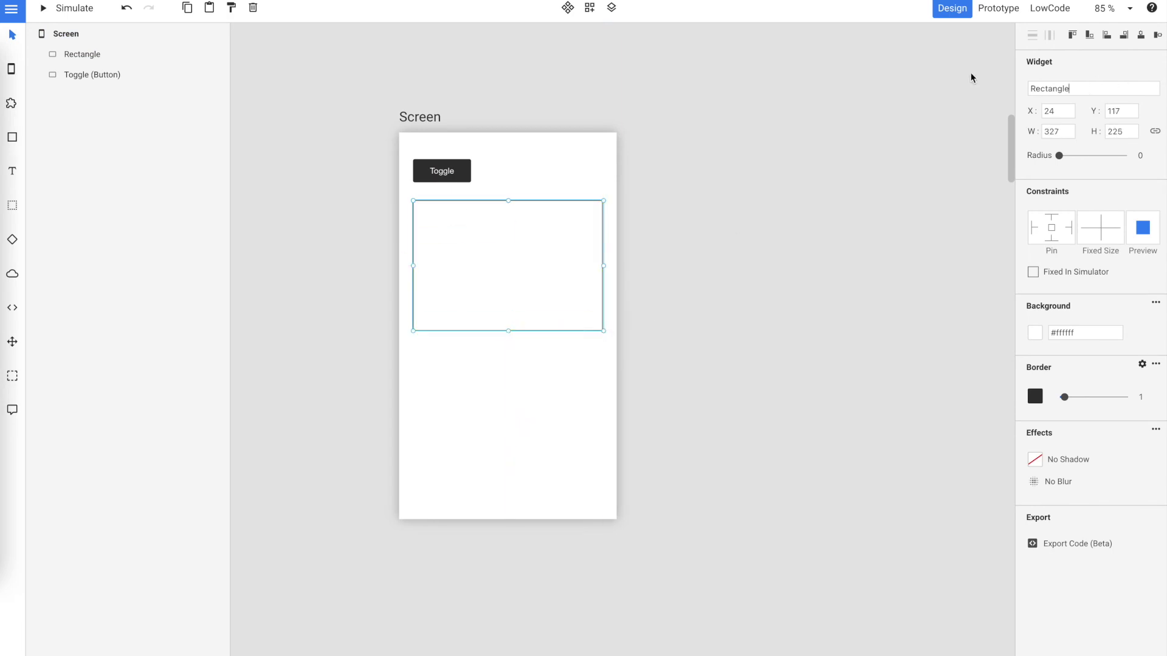
double_click(1043, 89)
text(Box1)
click(464, 171)
Add a Script beside the Screen linked from Toggle and open its code editor.
click(753, 244)
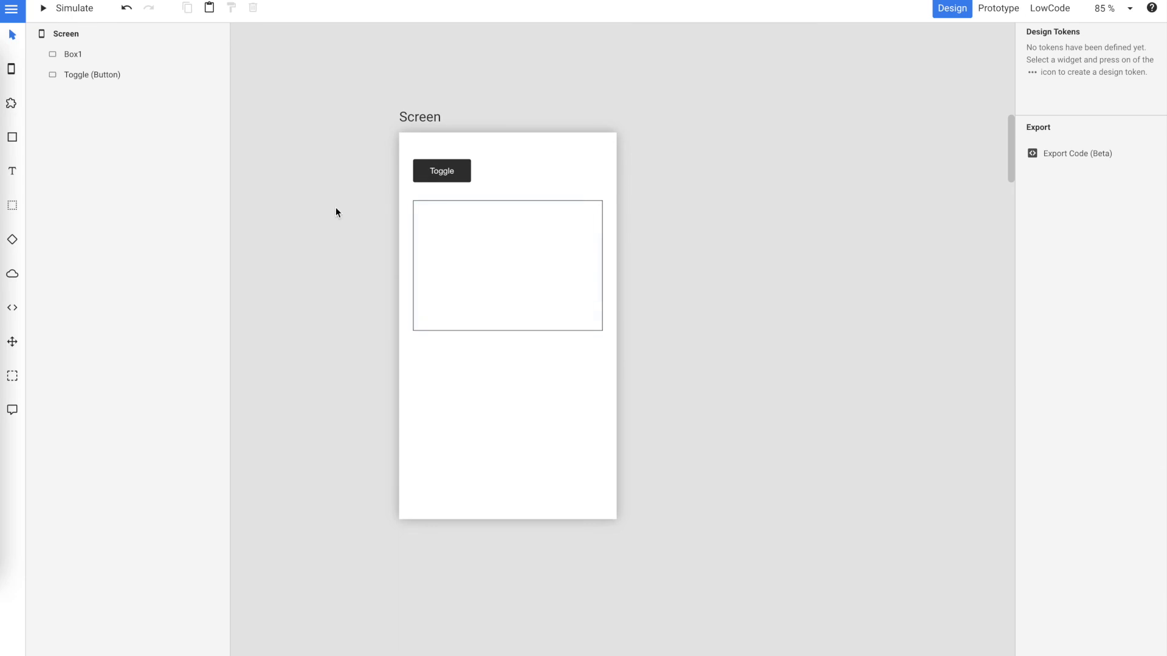
drag(13, 308, 695, 177)
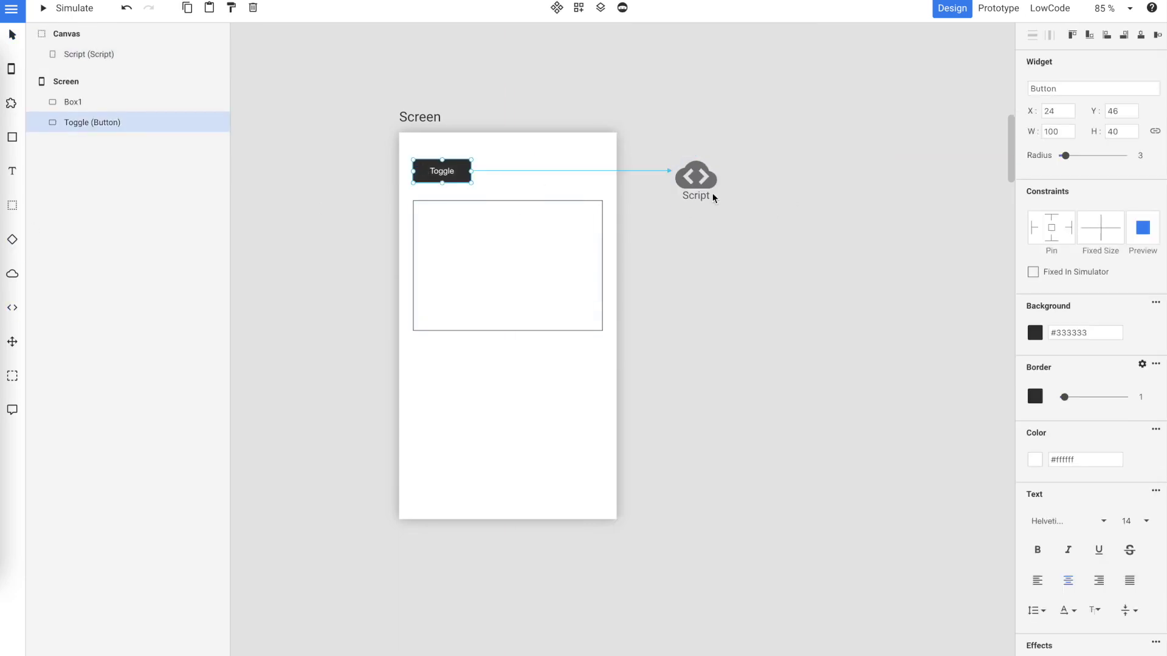
double_click(692, 178)
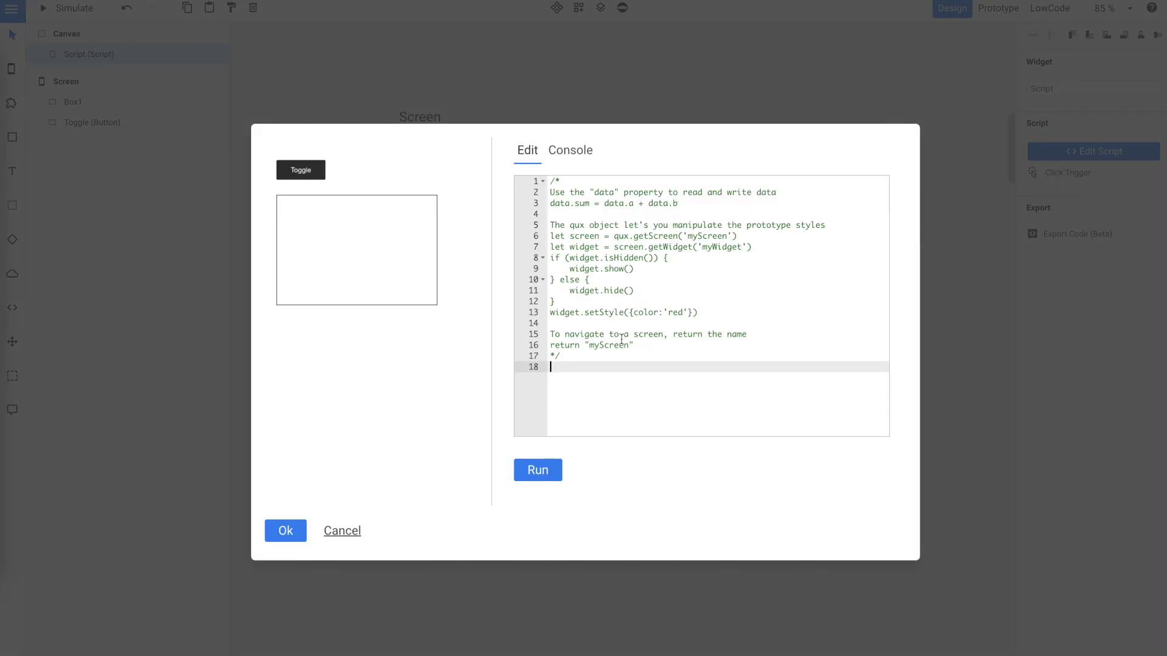
Replace the sample code with var s = qux.getScreen("Screen").
drag(756, 247, 528, 237)
key(ctrl+a)
key(BackSpace)
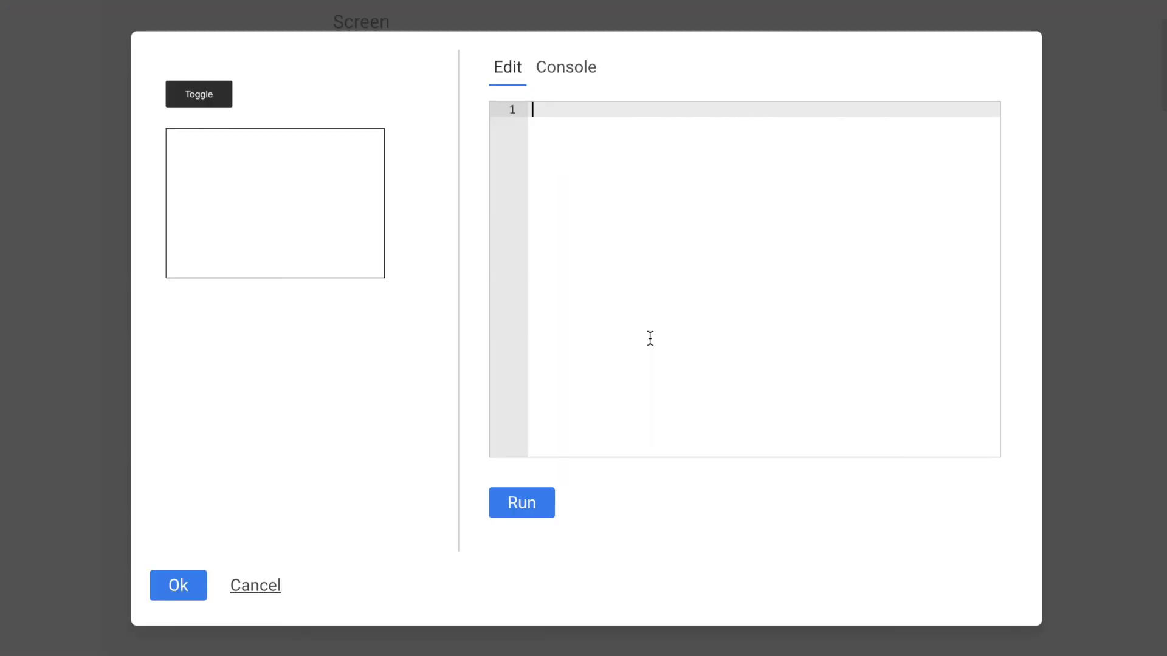
text(var Screen)
key(BackSpace)
key(BackSpace)
text(s = qux.getScreen()
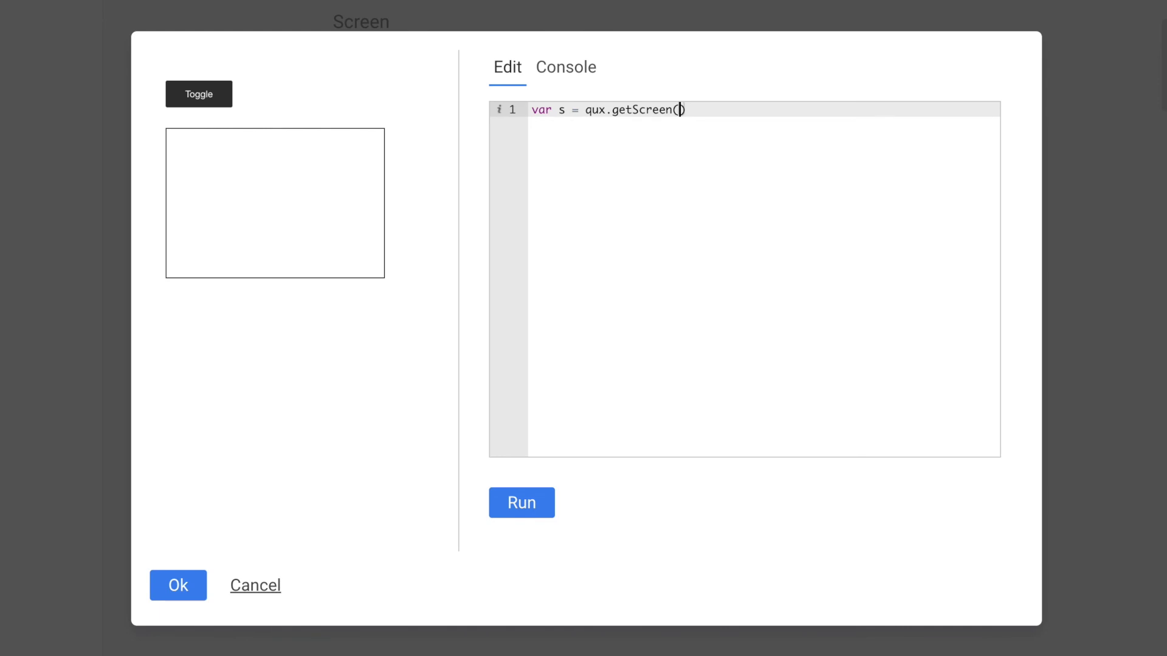
text("Screen"))
key(Return)
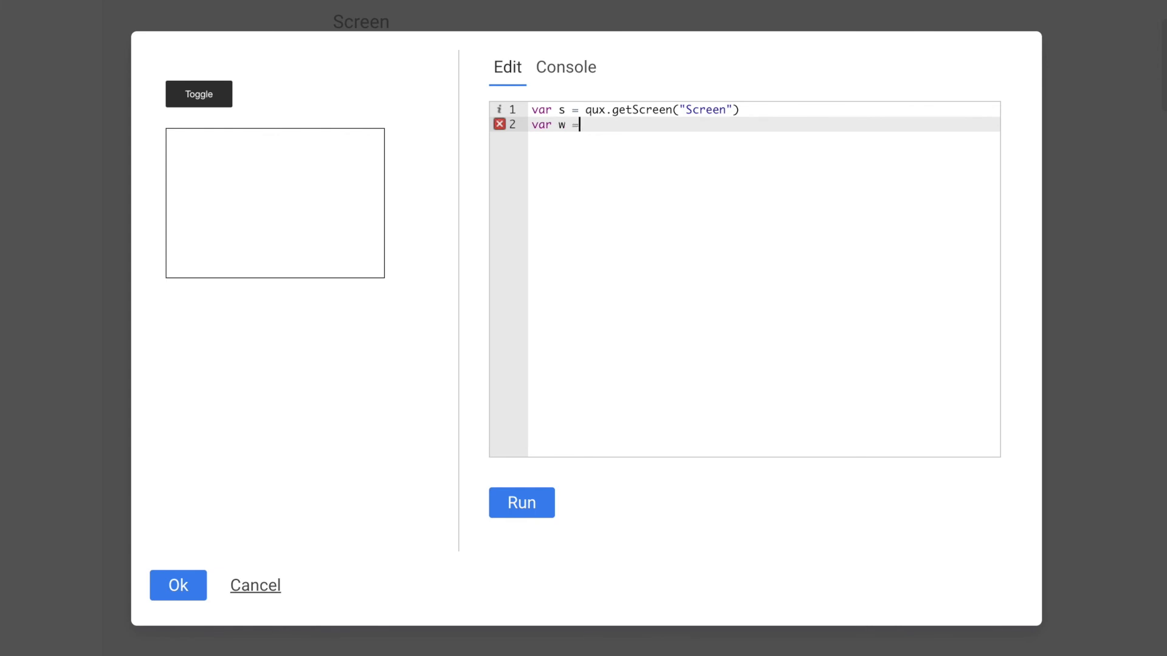
Add w = s.getWidget("Box1") and a hide call, then run it to test.
text(w = s.getWidget)
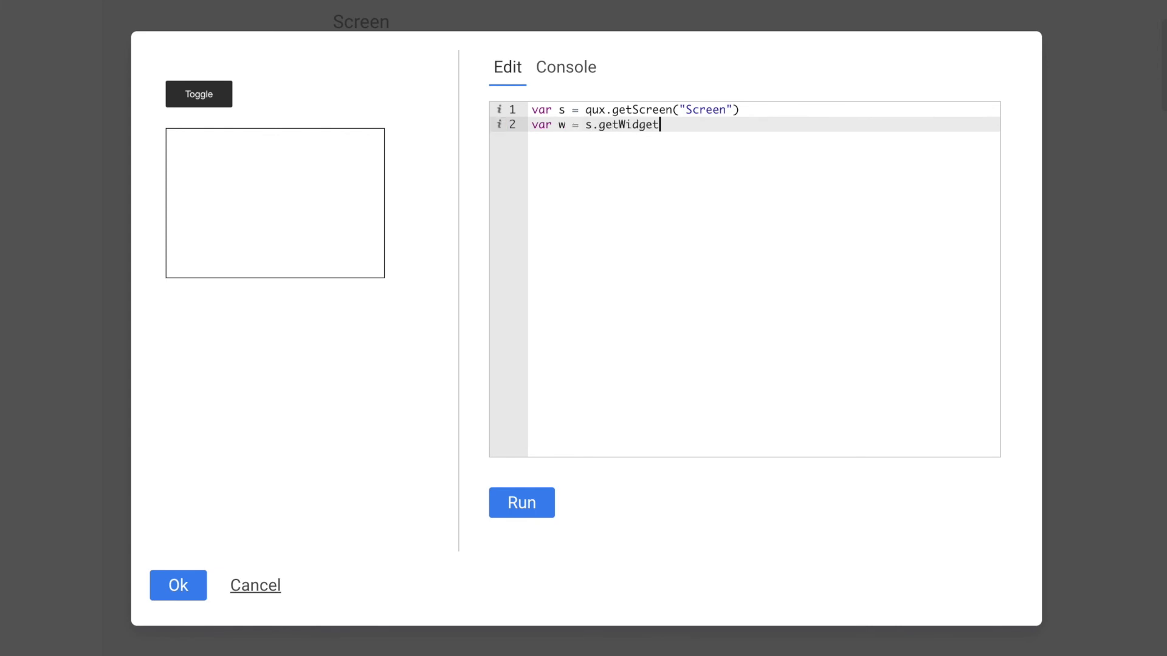
text(("Box1)
key(Right)
key(Right)
key(Return)
text(w.)
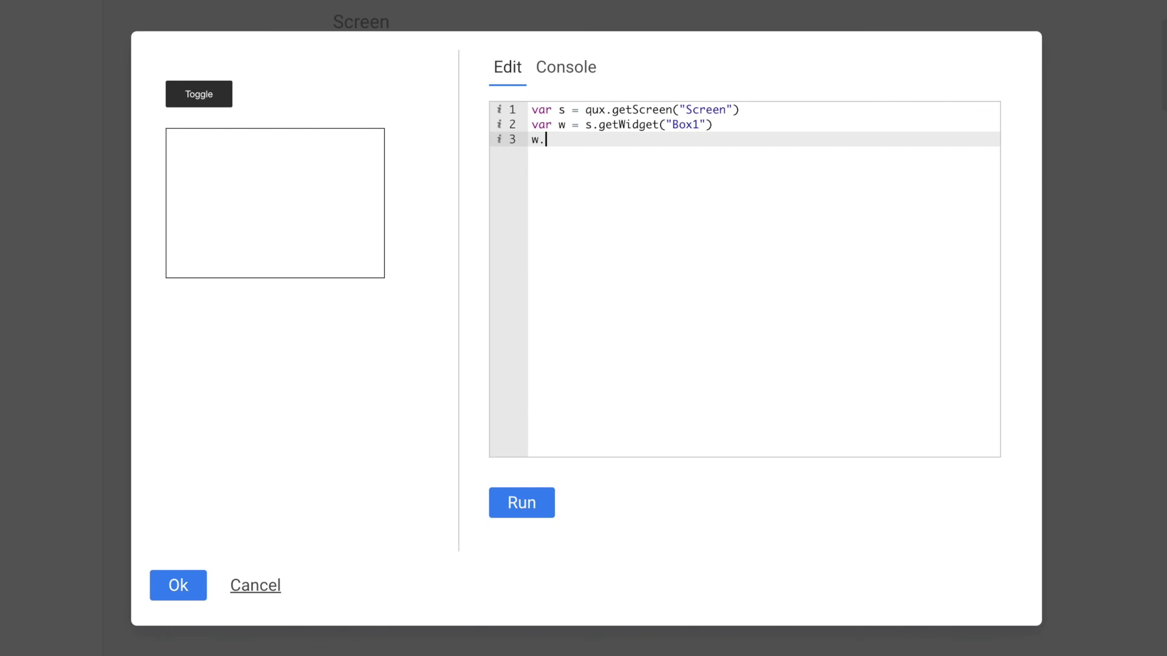
text(hod)
text(e()
click(539, 504)
Change hide to toggle, run it twice to test, and save the script.
double_click(557, 139)
key(BackSpace)
text(toggle)
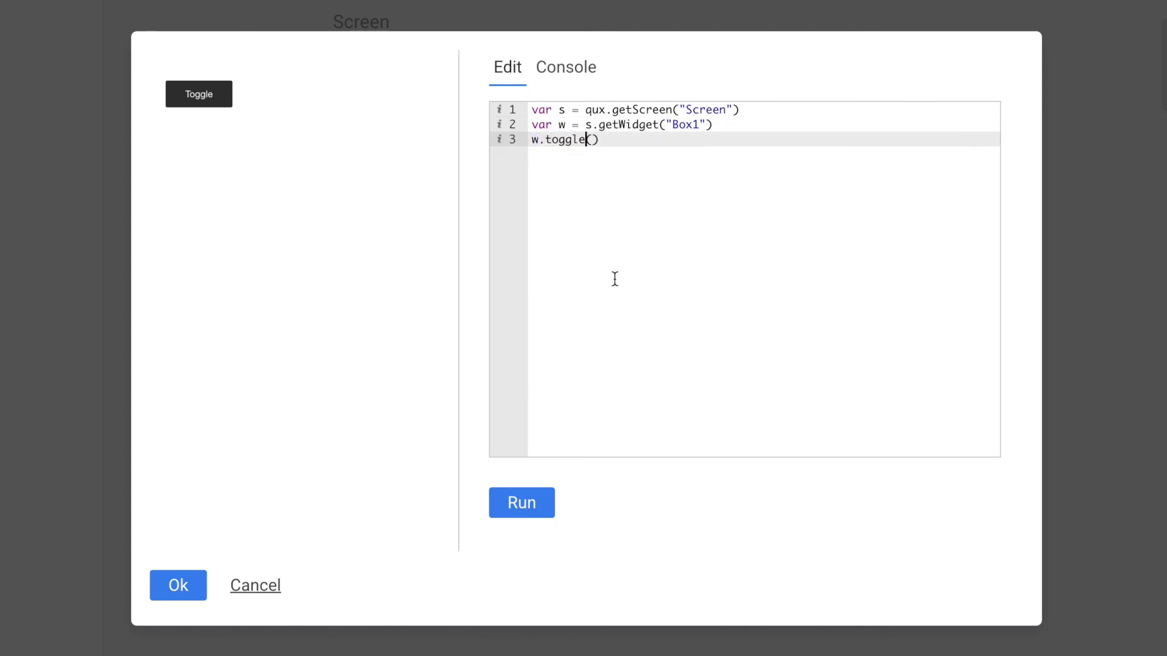
click(536, 503)
click(536, 504)
click(536, 504)
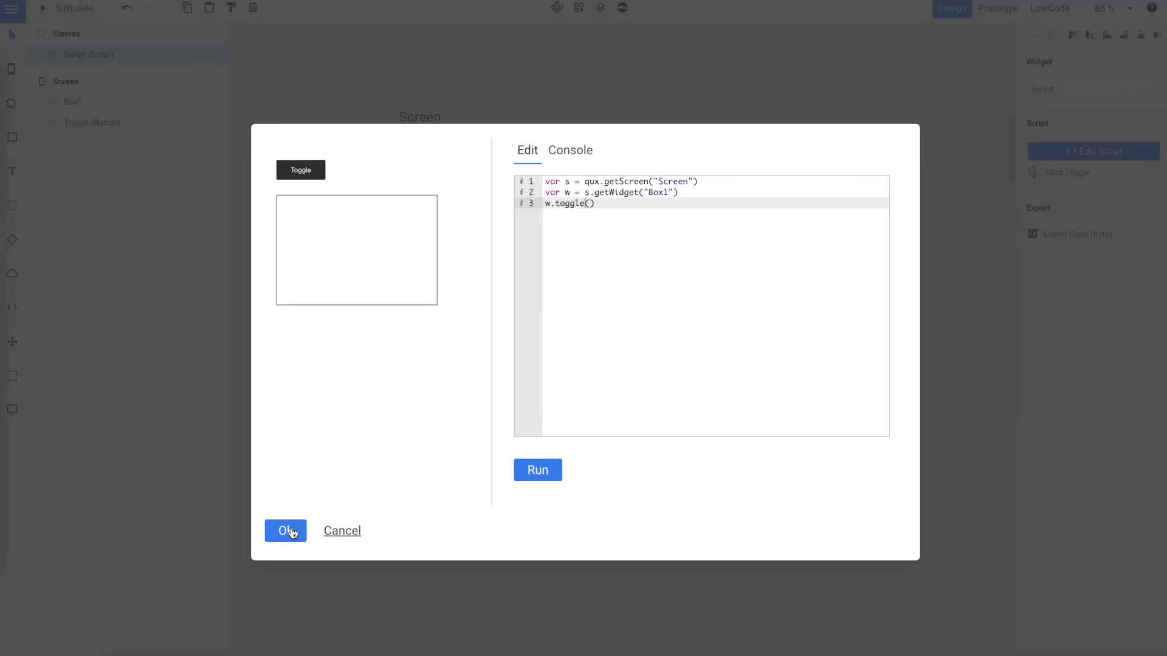
click(288, 531)
click(433, 385)
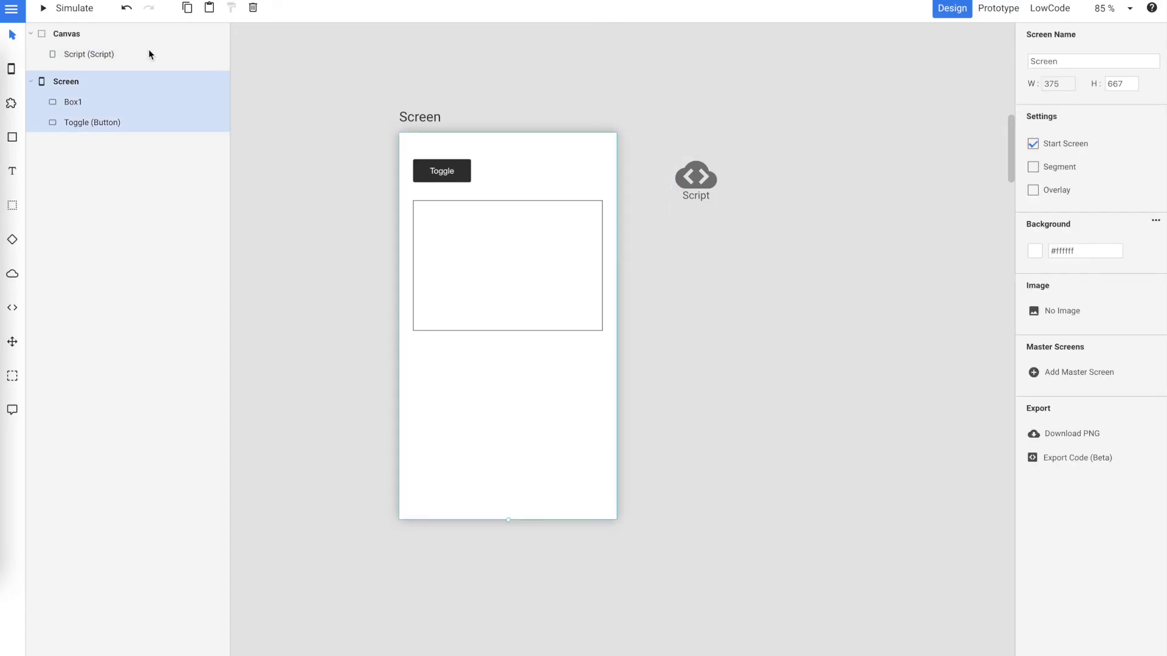